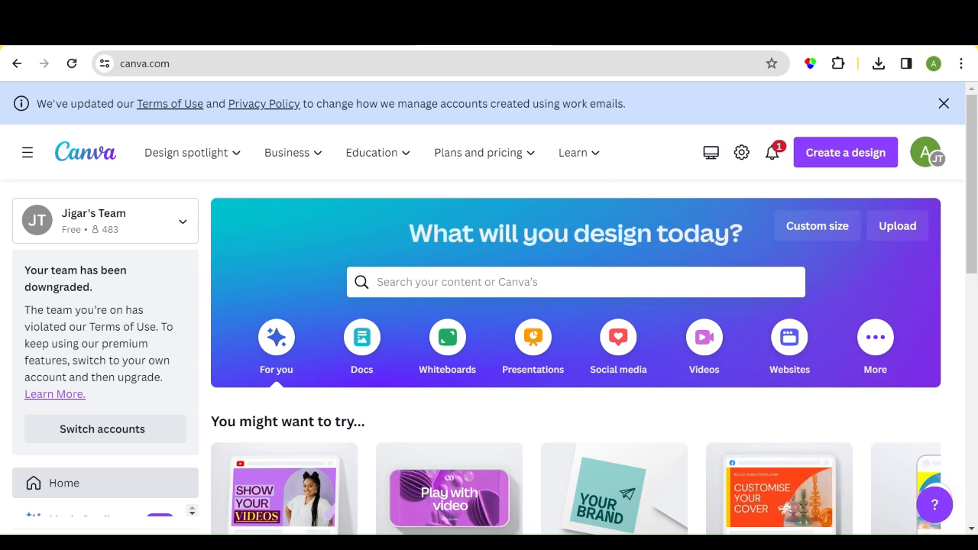
- Search the template library for "fiverr gig image" designs
mouse_move(510, 149)
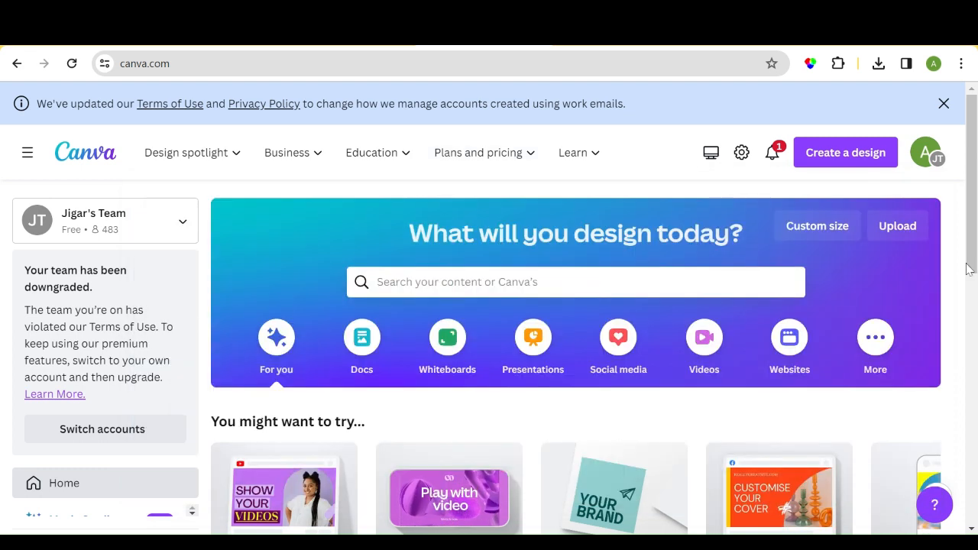
click(489, 282)
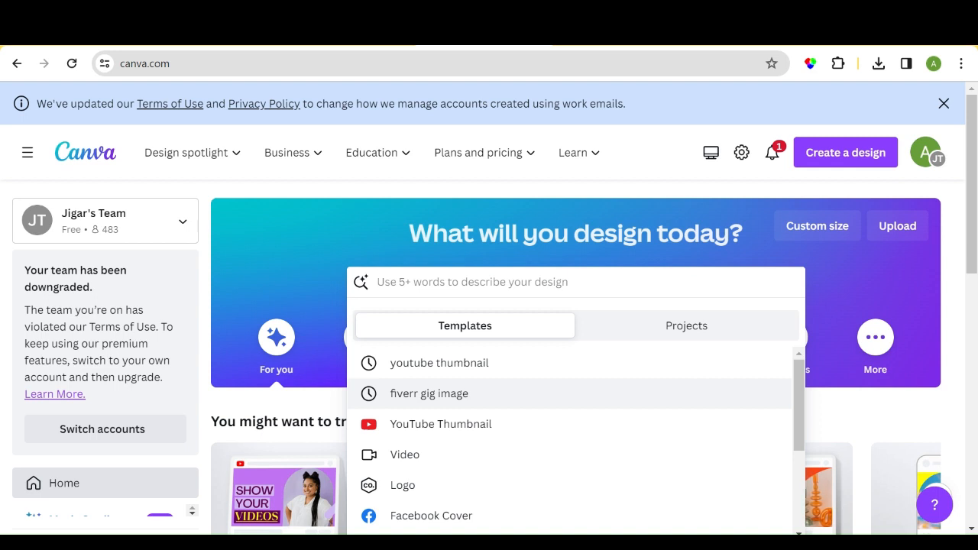
click(431, 400)
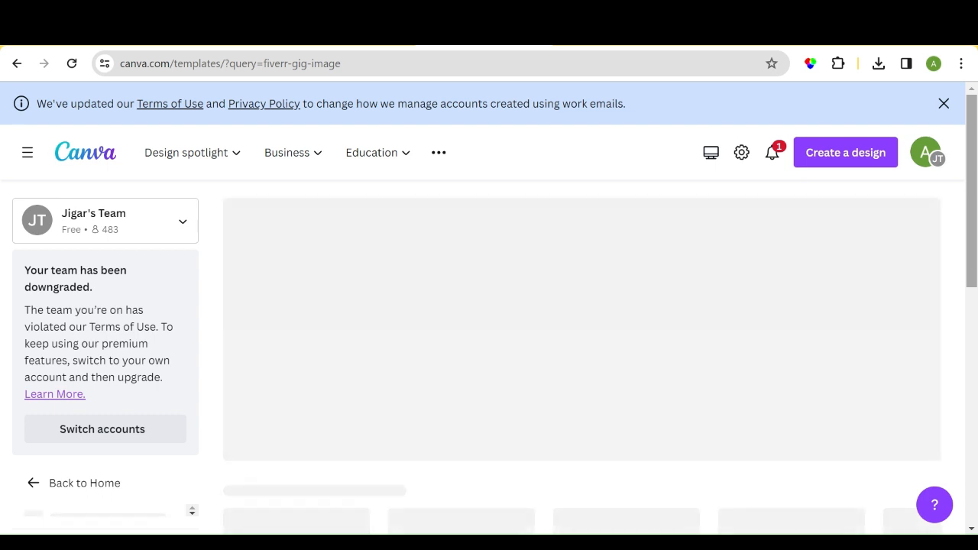
- Browse the Fiverr gig image templates and open the Blue Modern Business Facebook Cover preview
mouse_move(971, 257)
mouse_down()
mouse_move(956, 365)
mouse_move(968, 246)
mouse_up()
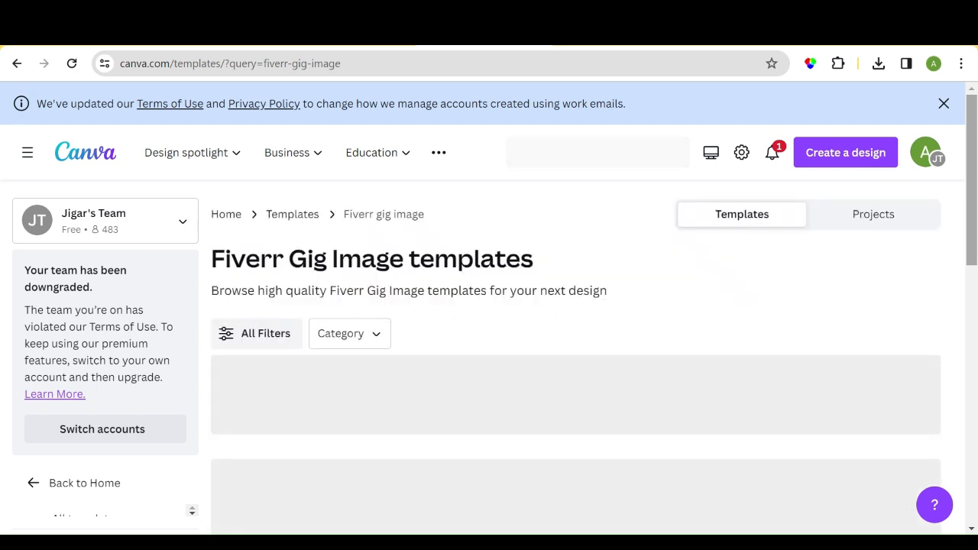
mouse_move(974, 230)
mouse_down()
mouse_move(974, 261)
mouse_move(974, 227)
mouse_up()
click(972, 171)
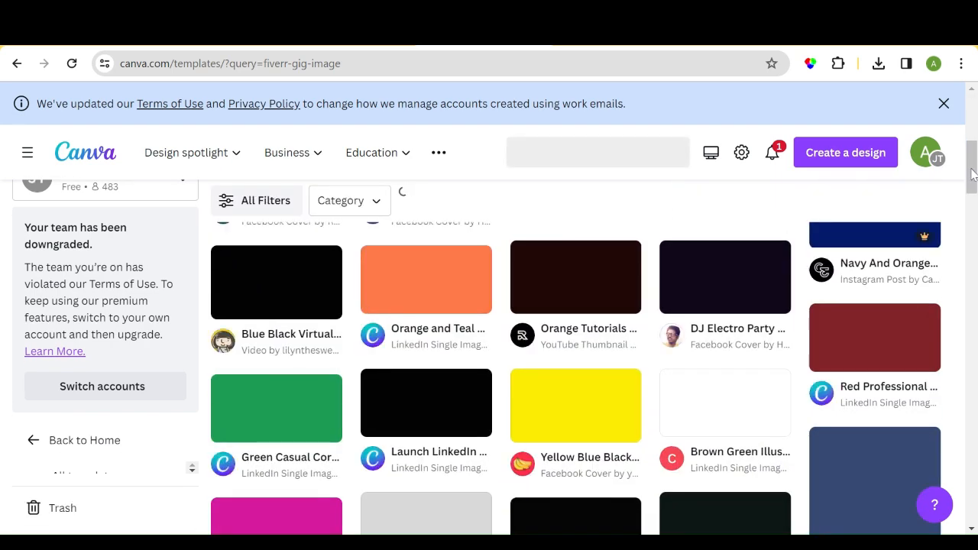
drag(971, 171, 972, 114)
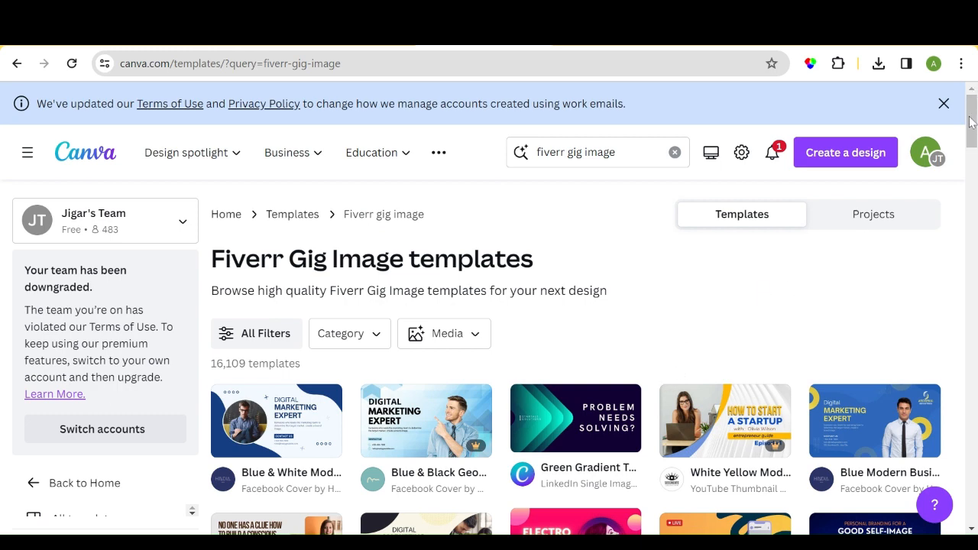
drag(972, 122, 970, 141)
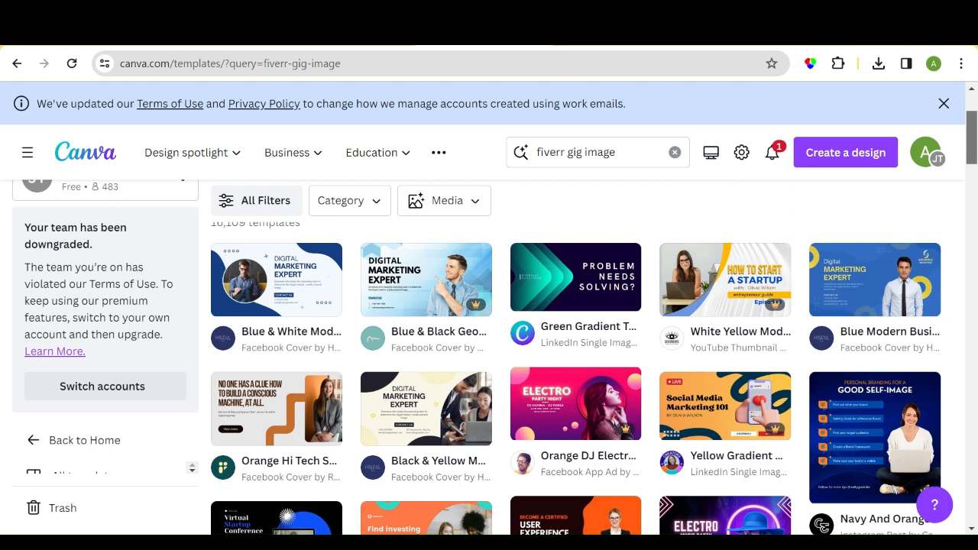
click(828, 300)
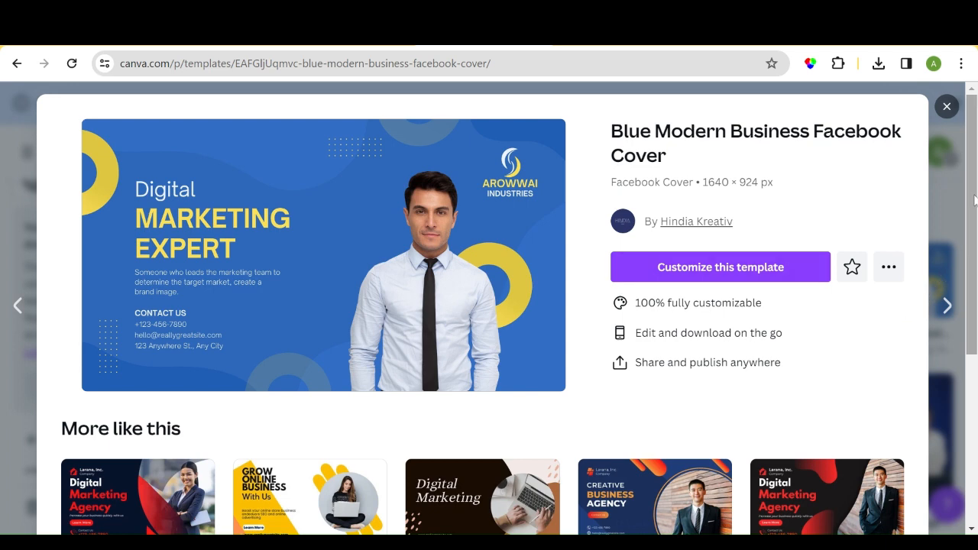
- Open the similar Brown Simple Digital Marketing Presentation template for customizing, and dismiss the Google sign-in prompt on the Fiverr gig search page
drag(973, 195, 970, 264)
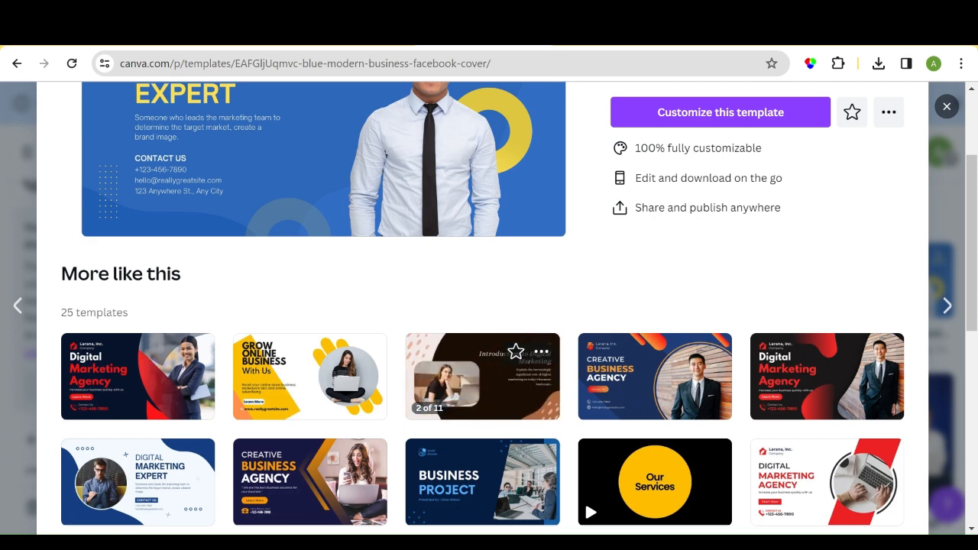
click(474, 397)
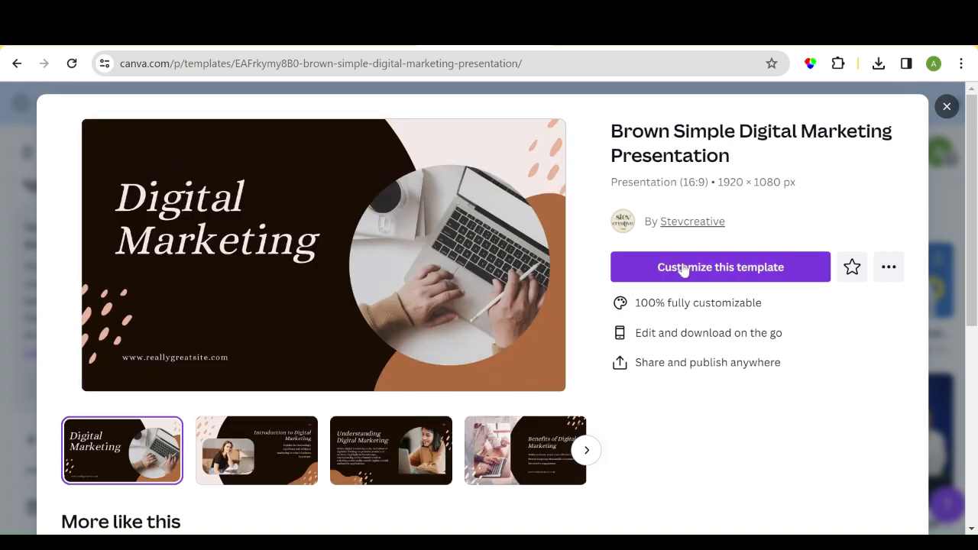
click(684, 267)
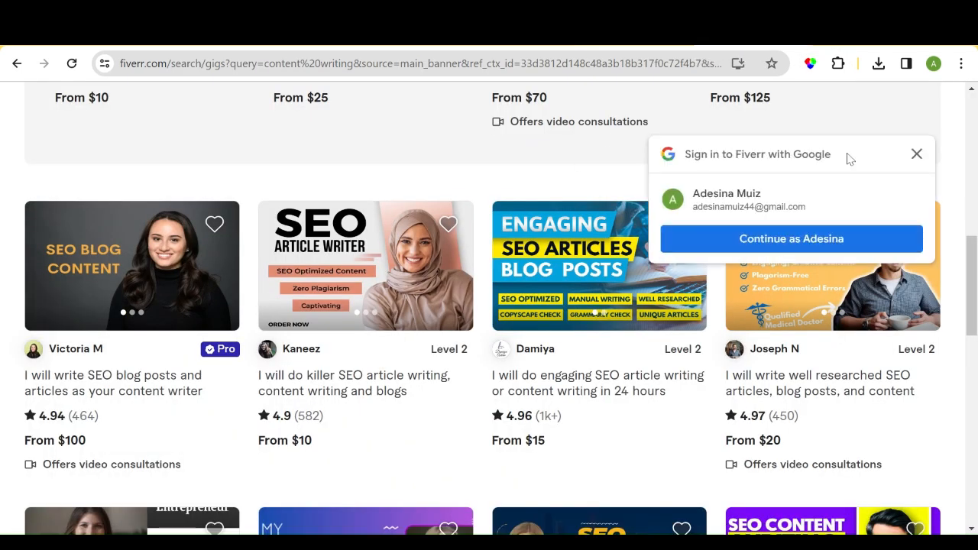
click(916, 155)
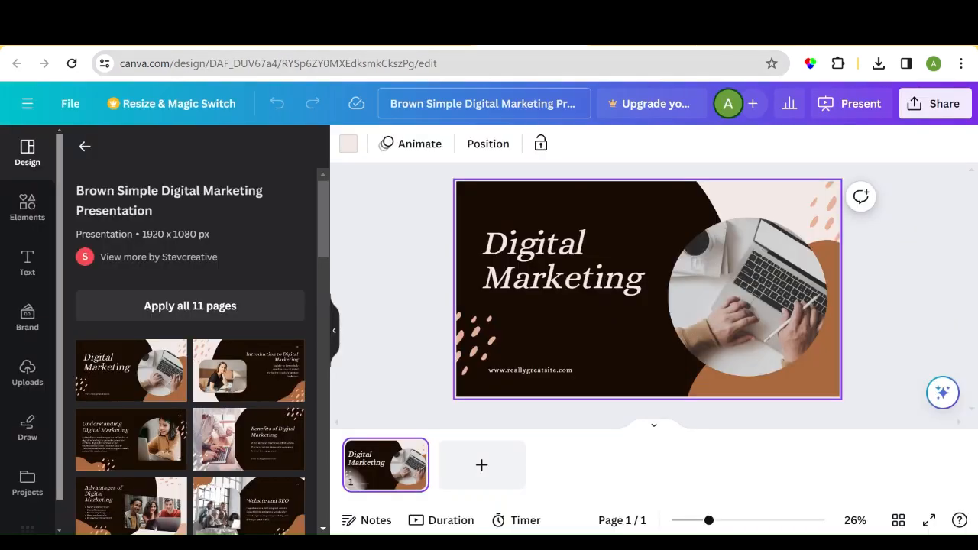
- Replace the "Digital Marketing" title text with "SEO ARTICLE WRITER"
double_click(525, 233)
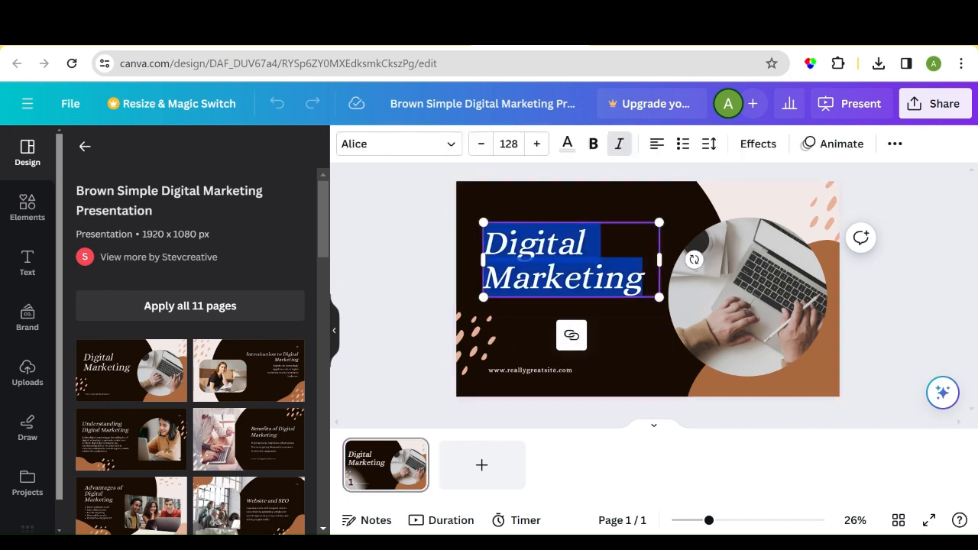
text(SSE)
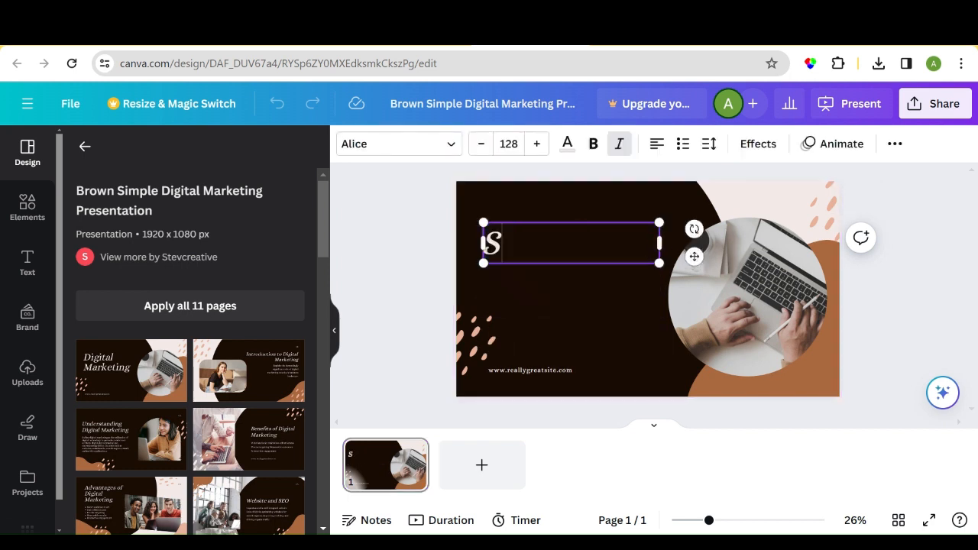
key(BackSpace)
key(BackSpace)
text(EO A)
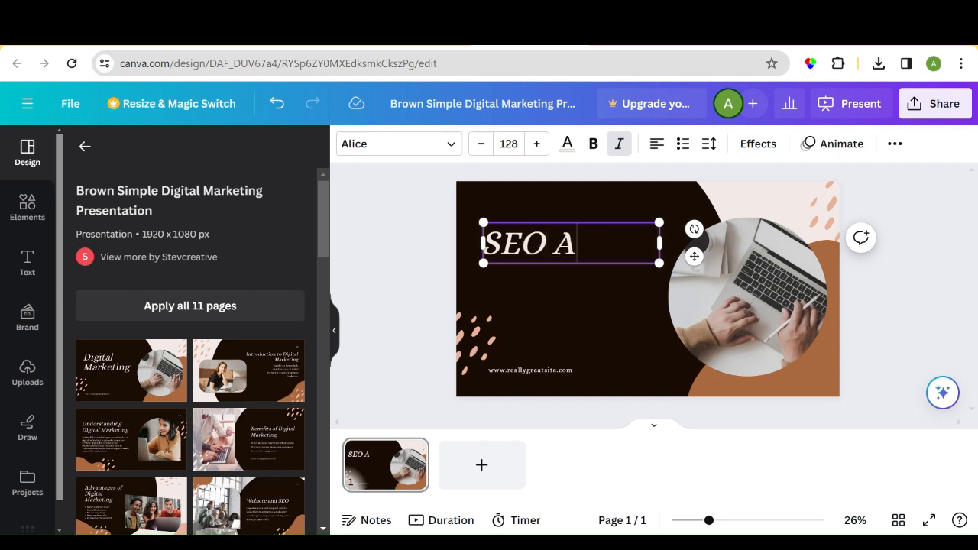
text(RTICL)
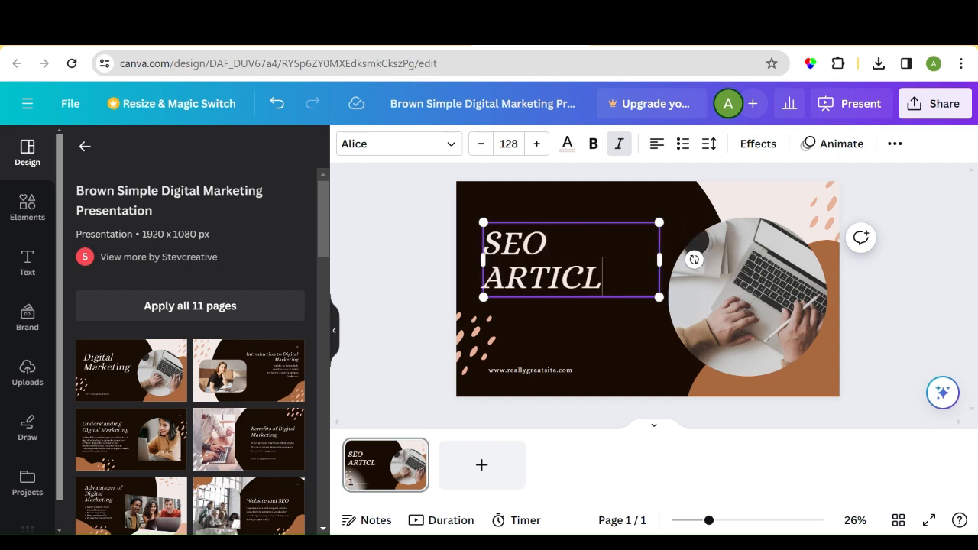
text(E WRITER)
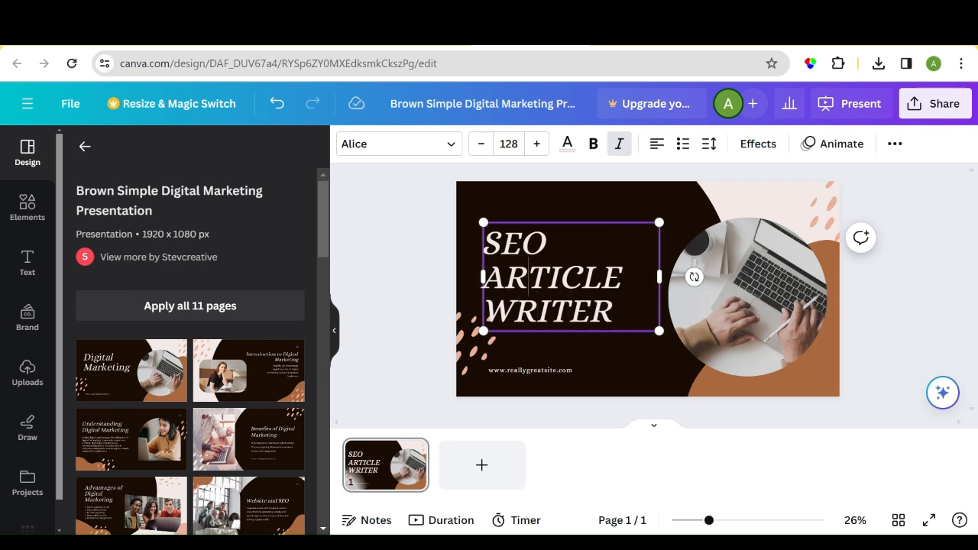
- Centre-align the title, widen its text box so it wraps onto two lines, and move it up near the slide's top edge
key(ctrl+a)
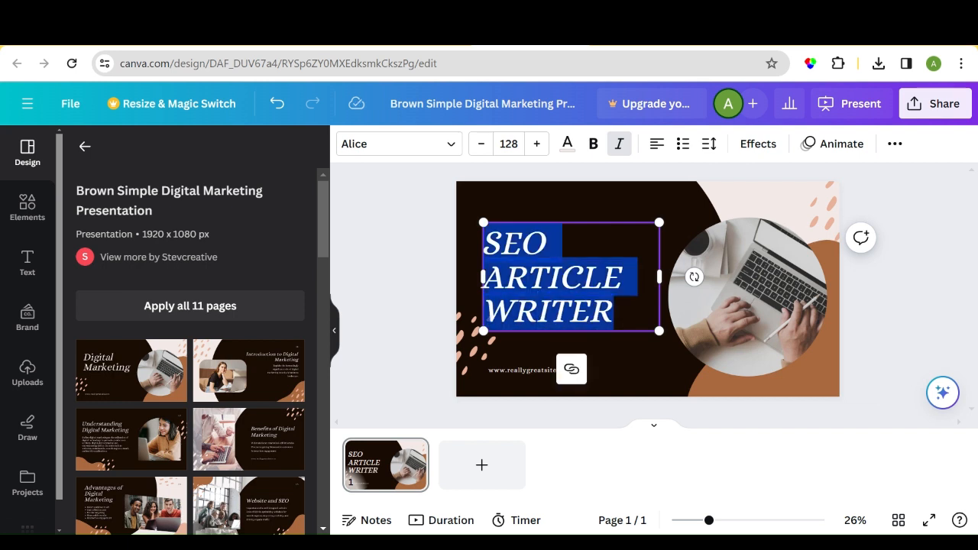
click(656, 151)
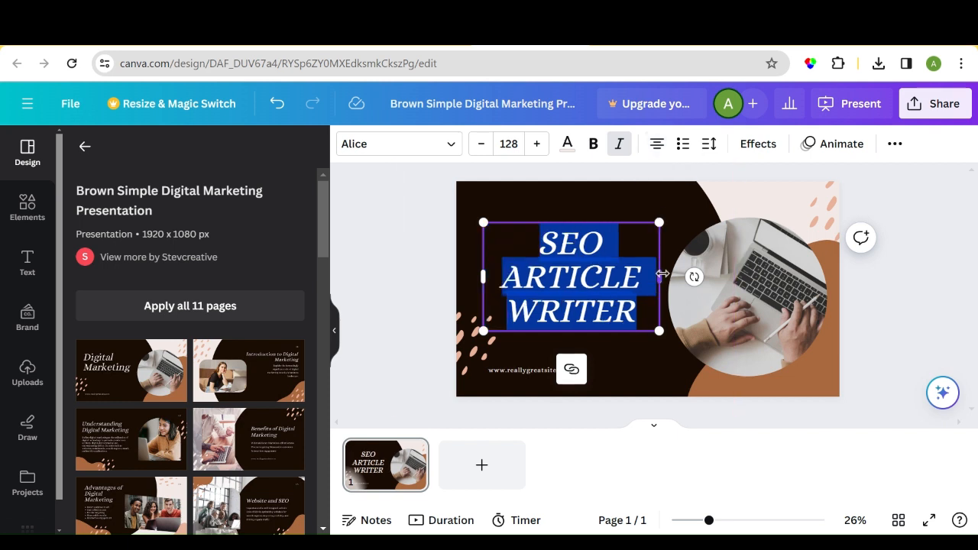
drag(662, 272, 718, 276)
click(424, 281)
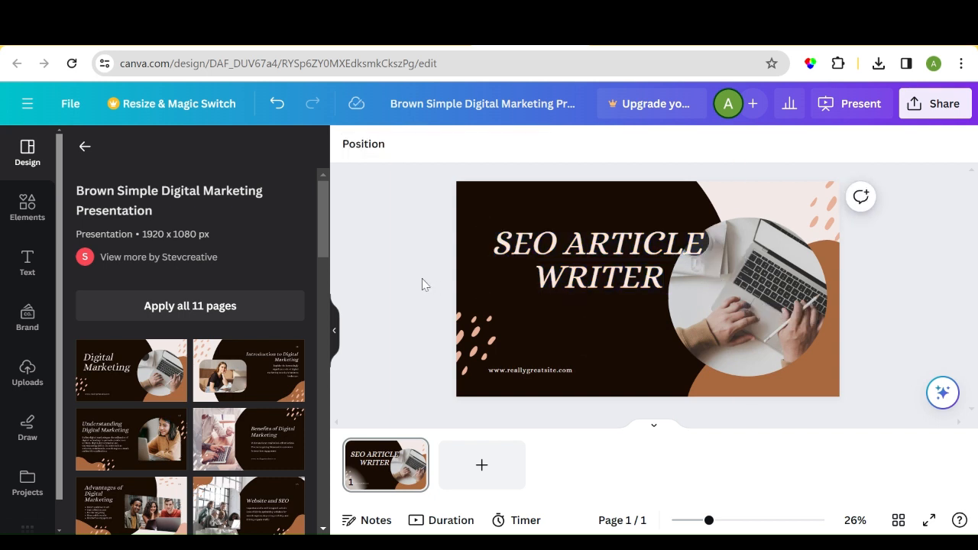
click(556, 281)
drag(555, 281, 549, 242)
click(389, 296)
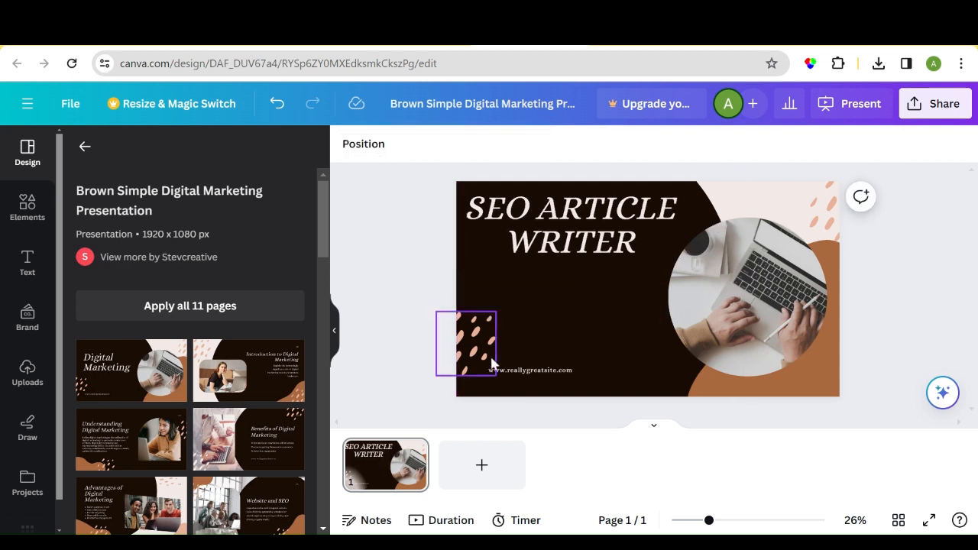
- Delete the website address text near the slide's lower edge
click(518, 372)
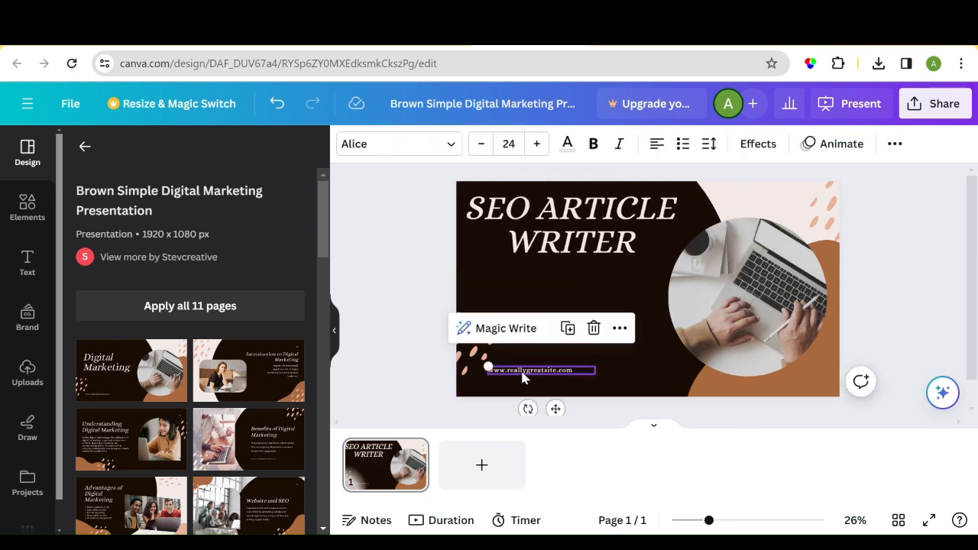
click(600, 329)
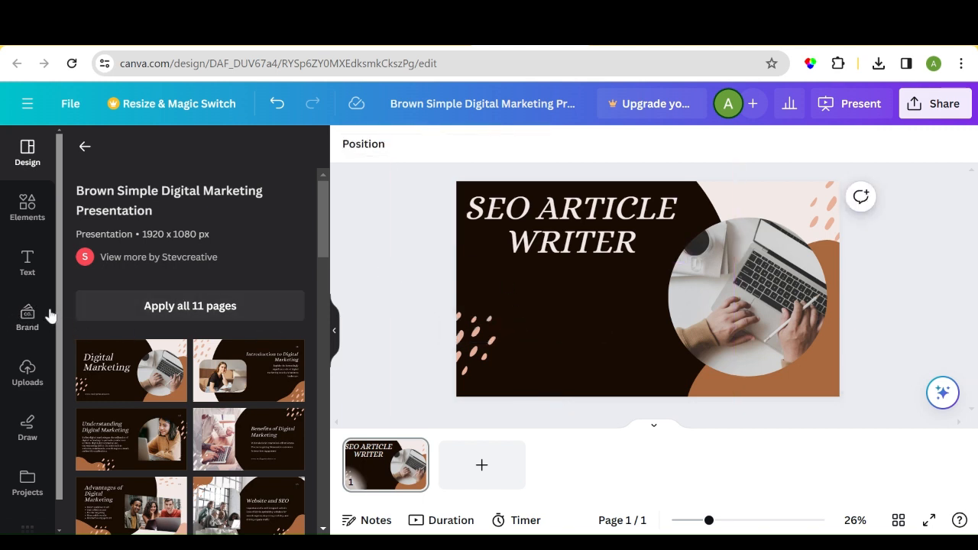
- Add a subheading text box to the slide reading "SEO OPTIMIZED CONTENT"
click(28, 263)
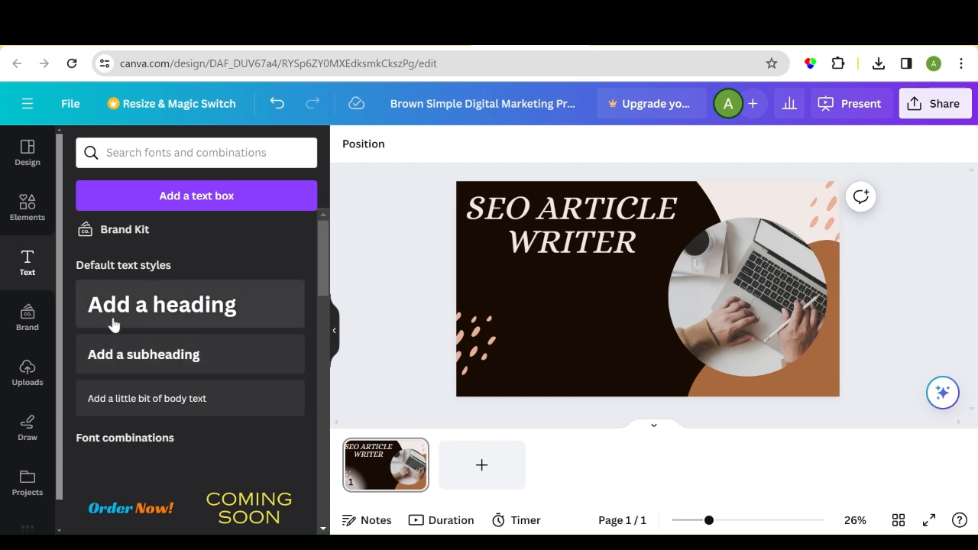
click(121, 366)
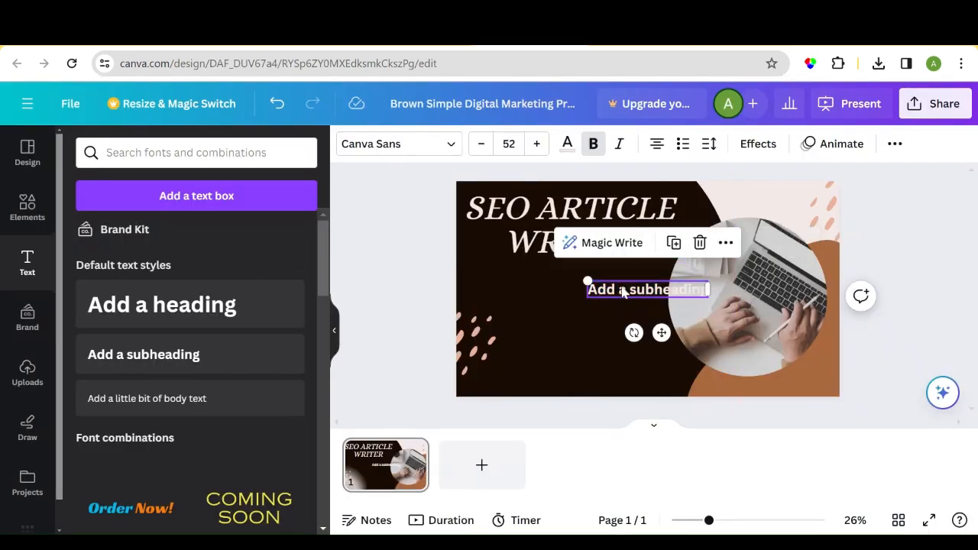
double_click(623, 292)
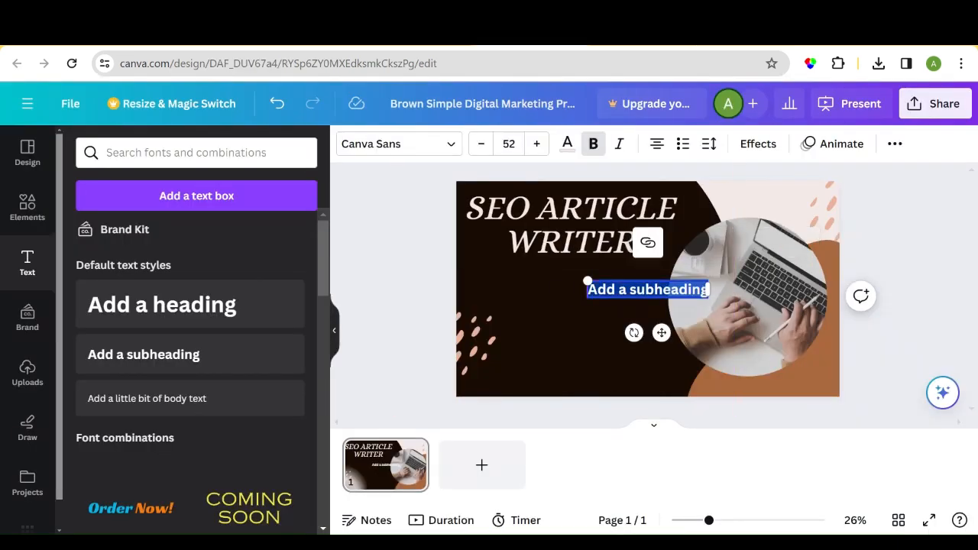
text(SE)
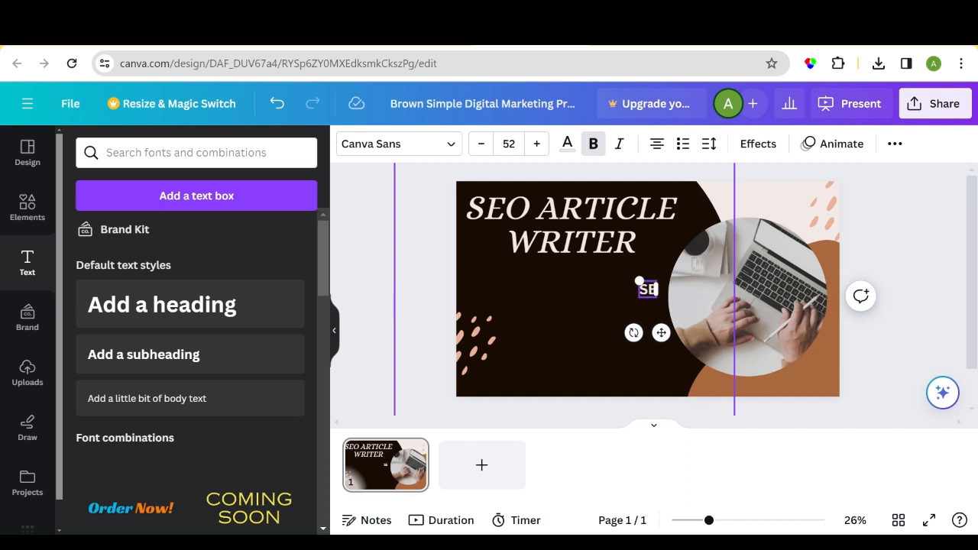
text(O OP)
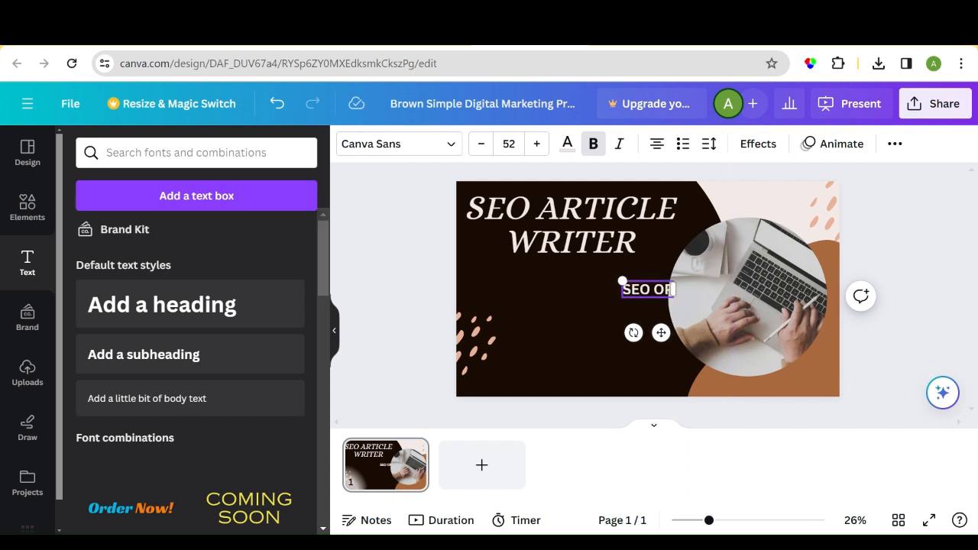
text(TIMIZED)
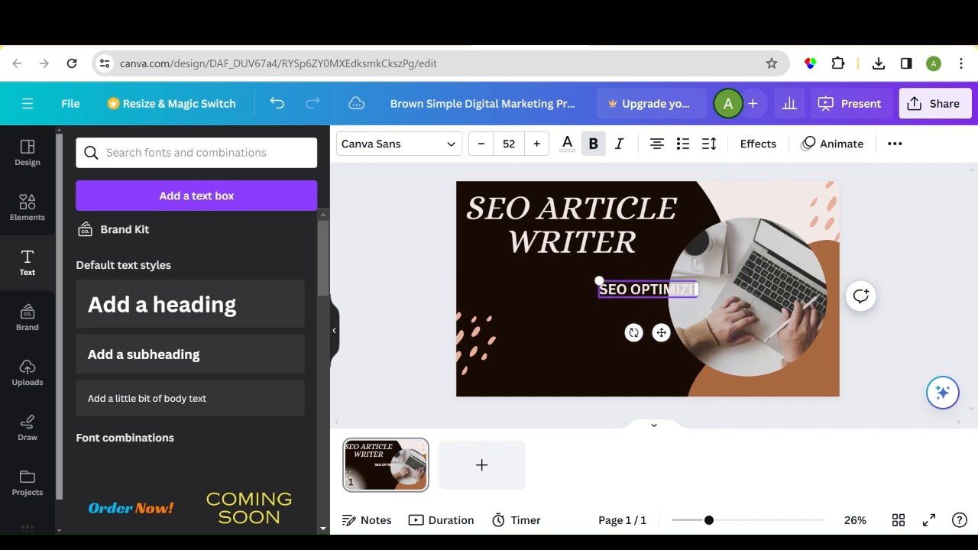
text( CONTENT)
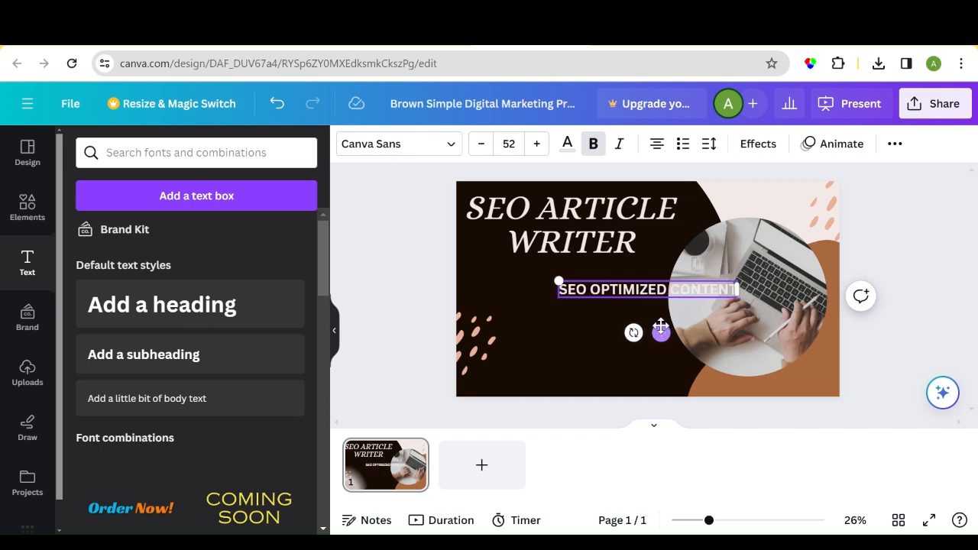
- Move the "SEO OPTIMIZED CONTENT" subheading beneath the title and reduce its font size to 45
drag(661, 332, 585, 324)
triple_click(573, 281)
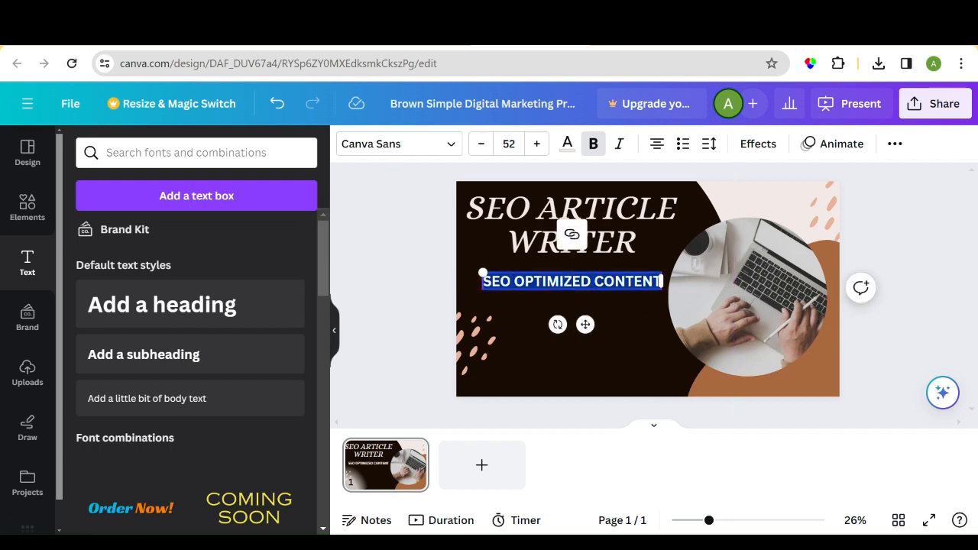
click(480, 144)
click(480, 144)
click(481, 144)
click(480, 143)
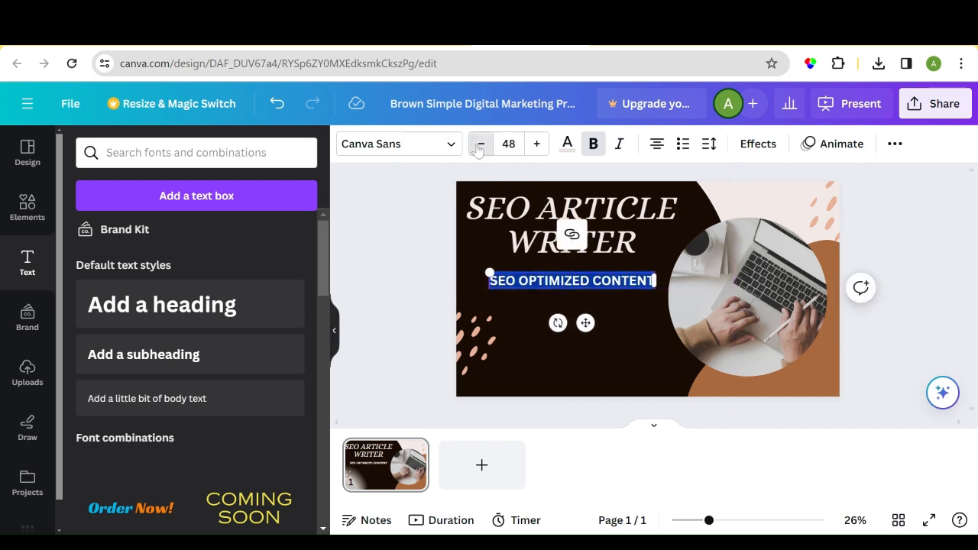
click(480, 144)
click(480, 145)
click(480, 145)
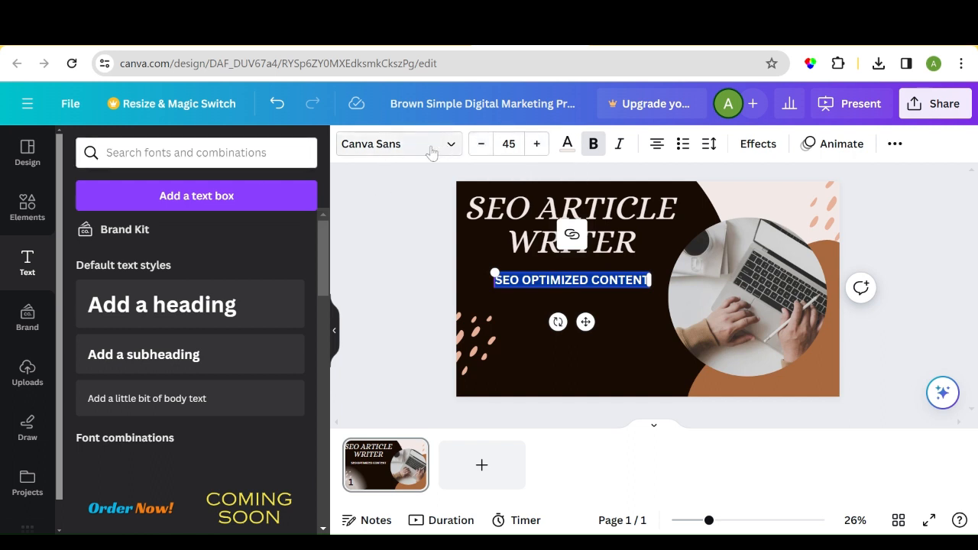
- Add a square shape and reshape it into a wide, low brown bar around the "SEO OPTIMIZED CONTENT" subheading
click(18, 218)
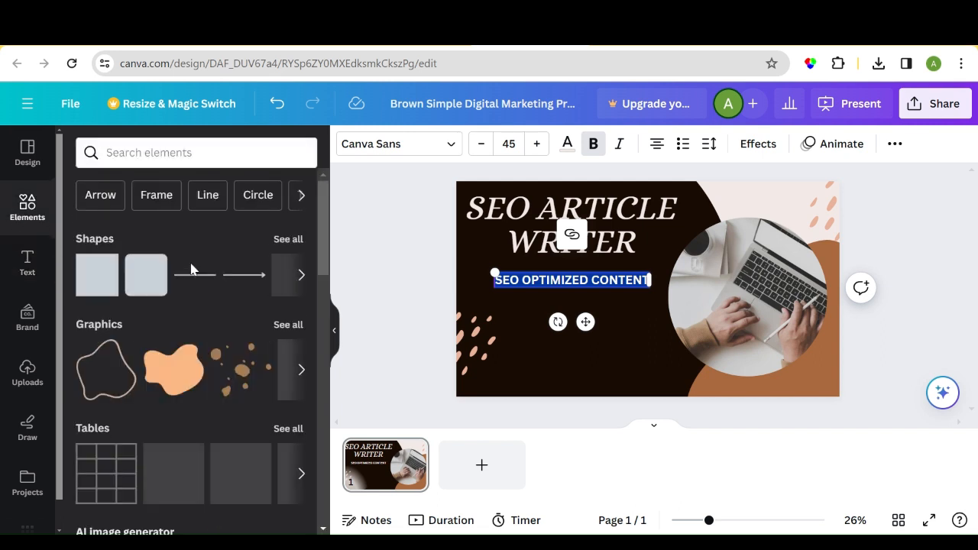
click(99, 273)
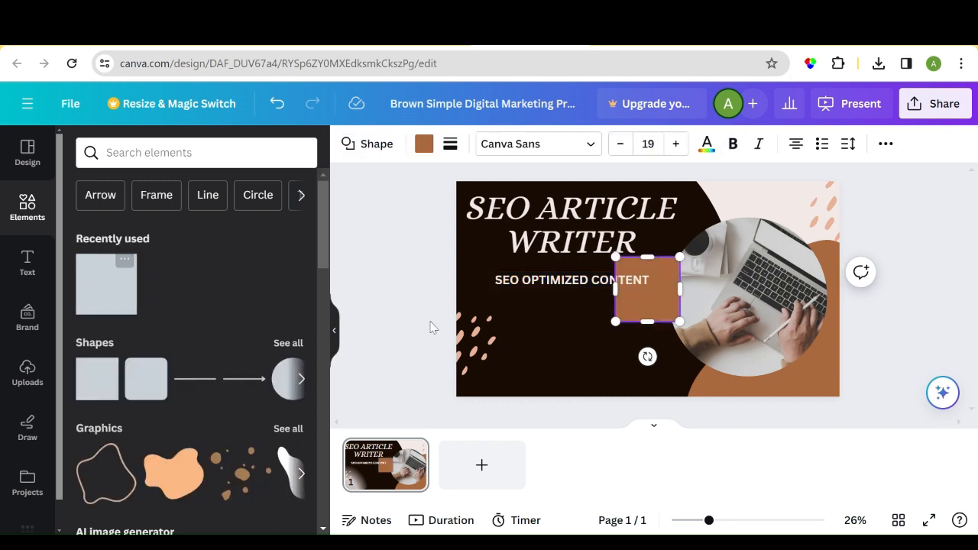
drag(665, 304, 495, 297)
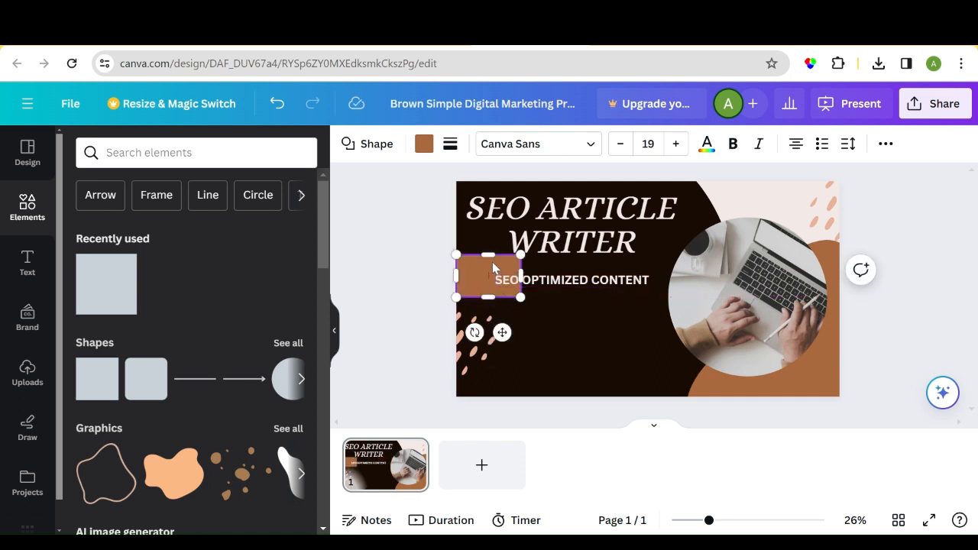
drag(489, 260, 621, 280)
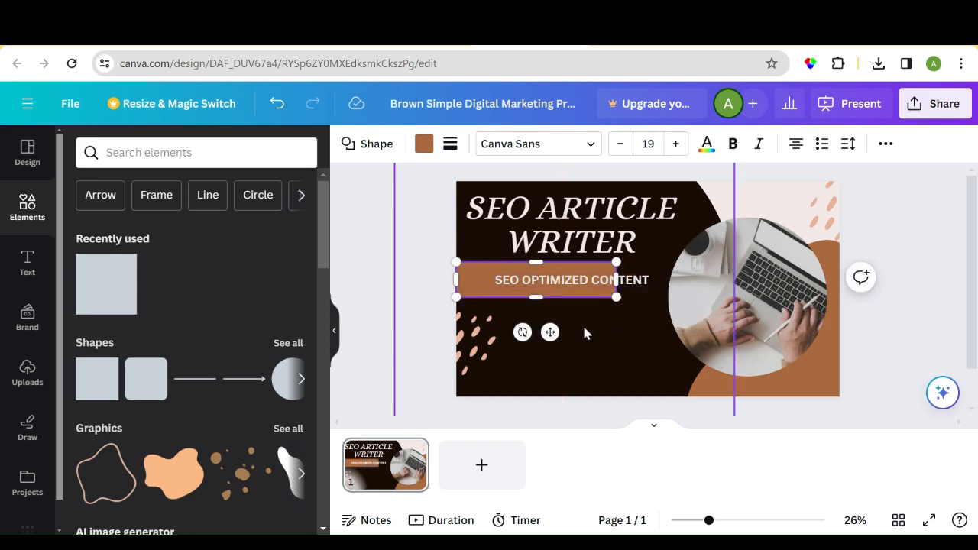
drag(550, 331, 580, 331)
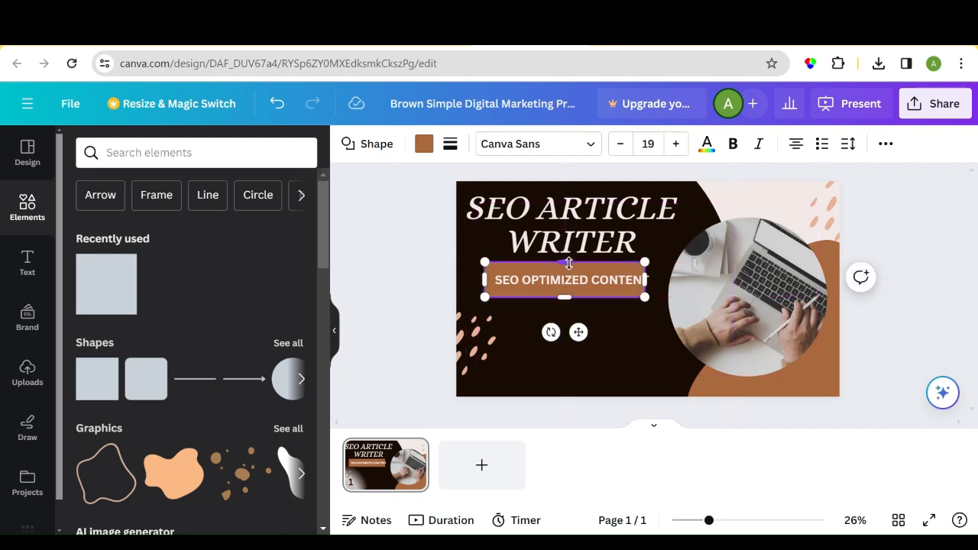
drag(568, 264, 568, 268)
click(594, 307)
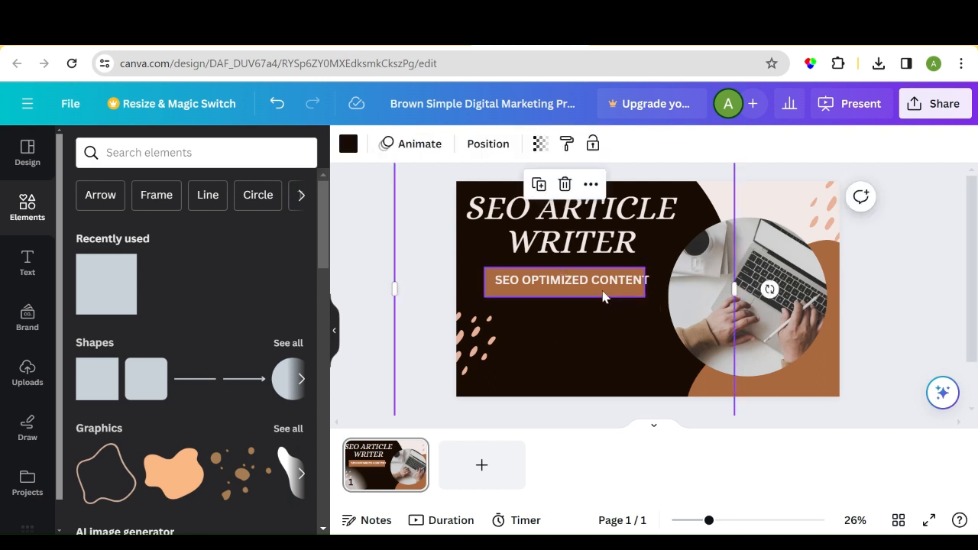
- Nudge the "SEO OPTIMIZED CONTENT" subheading left and down until it sits centred on the brown bar
click(602, 288)
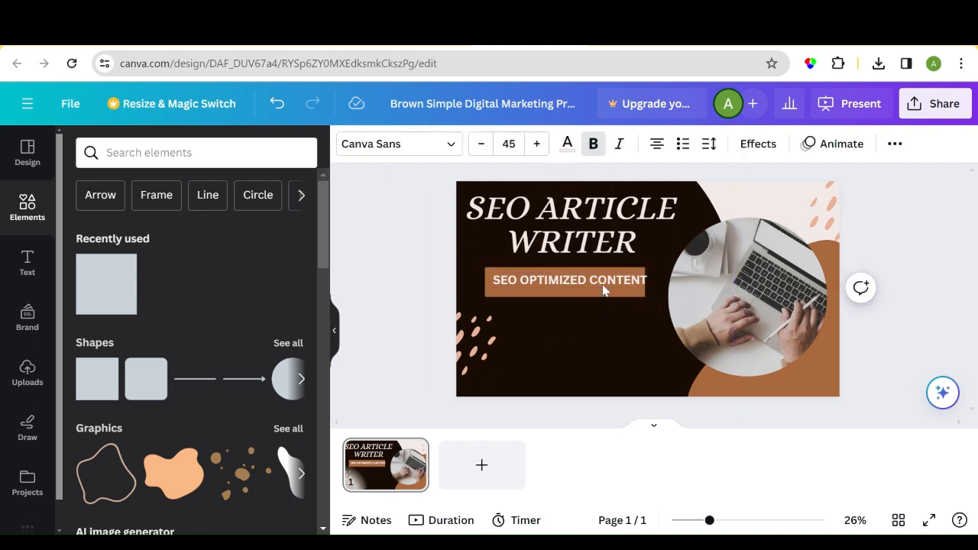
key(Left)
key(Left)
key(Left)
key(Left)
key(Left)
key(Left)
key(Left)
key(Left)
key(Left)
key(Left)
key(Left)
key(Left)
key(Left)
key(Left)
key(Left)
key(Left)
key(Left)
key(Left)
key(Left)
key(Left)
key(Down)
key(Down)
key(Down)
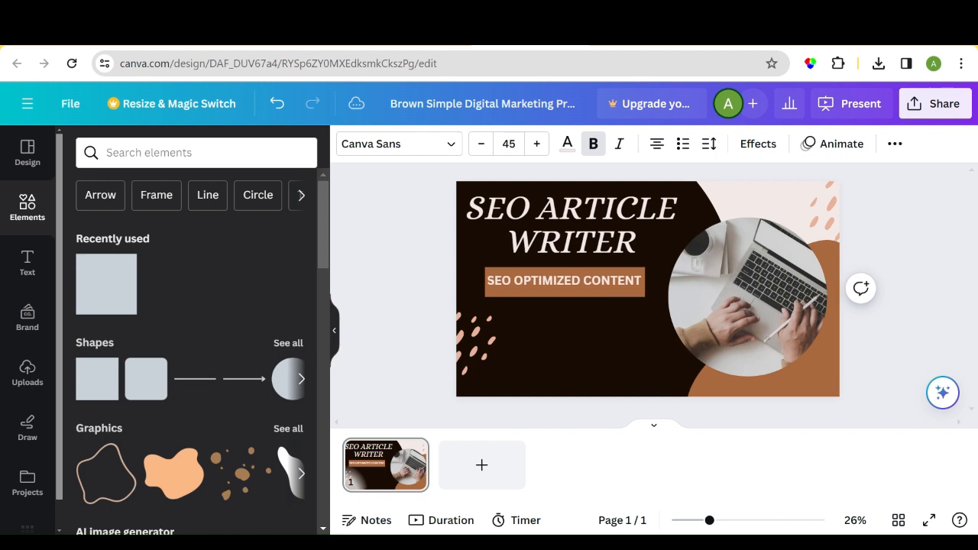
key(Down)
key(Down)
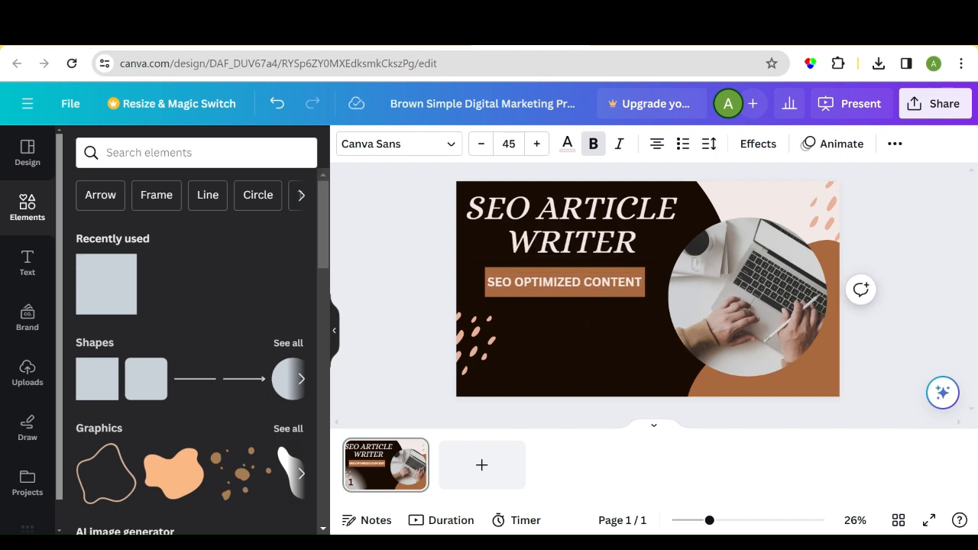
key(Return)
- Change the "SEO OPTIMIZED CONTENT" subheading's text colour to solid white
double_click(613, 282)
key(ctrl+a)
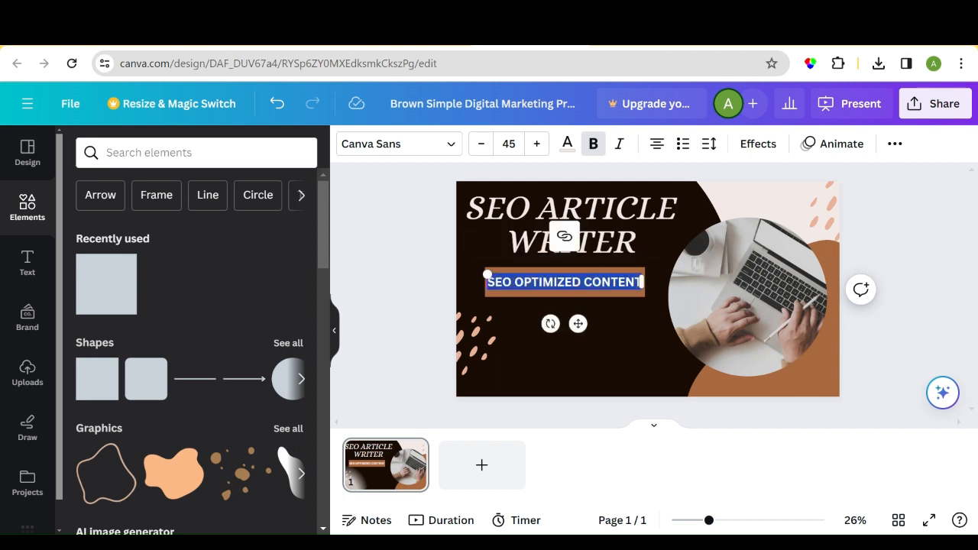
click(566, 145)
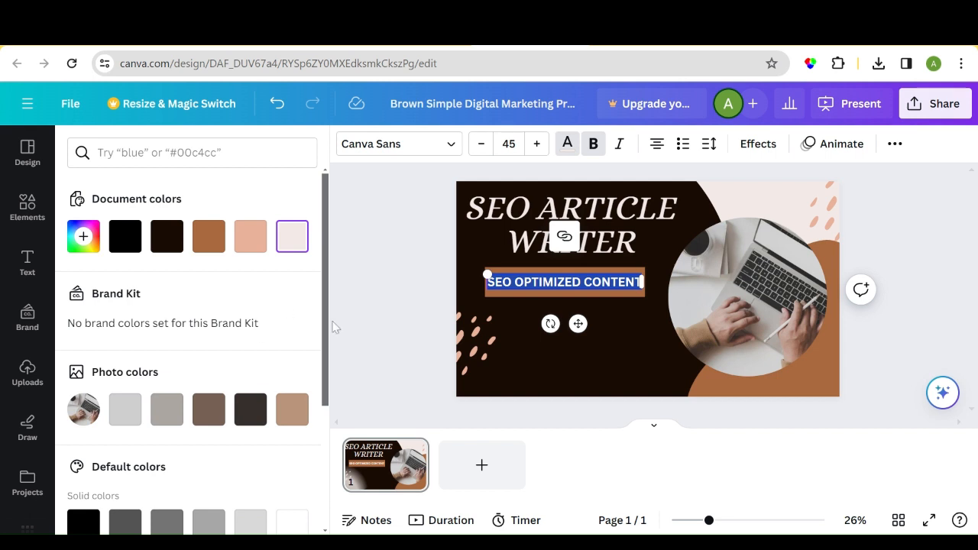
scroll(327, 359, down, 3)
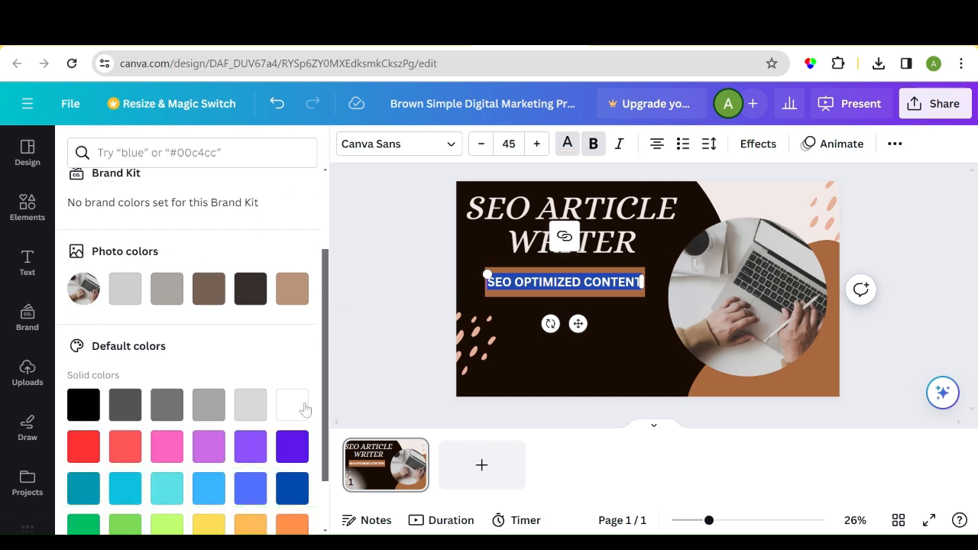
click(300, 410)
click(397, 255)
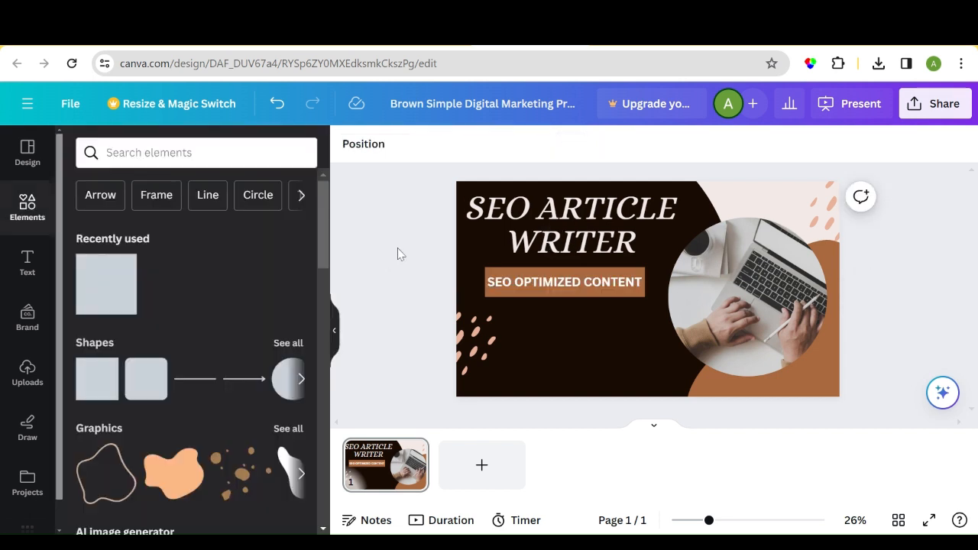
- Reduce the brown bar's height and fit the subheading centrally inside it at font size 43
click(621, 301)
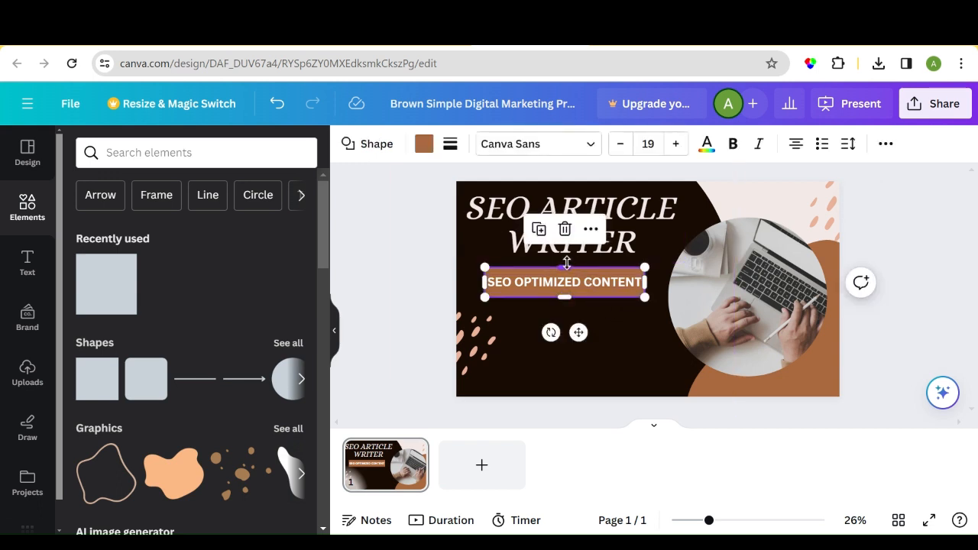
drag(566, 263, 566, 273)
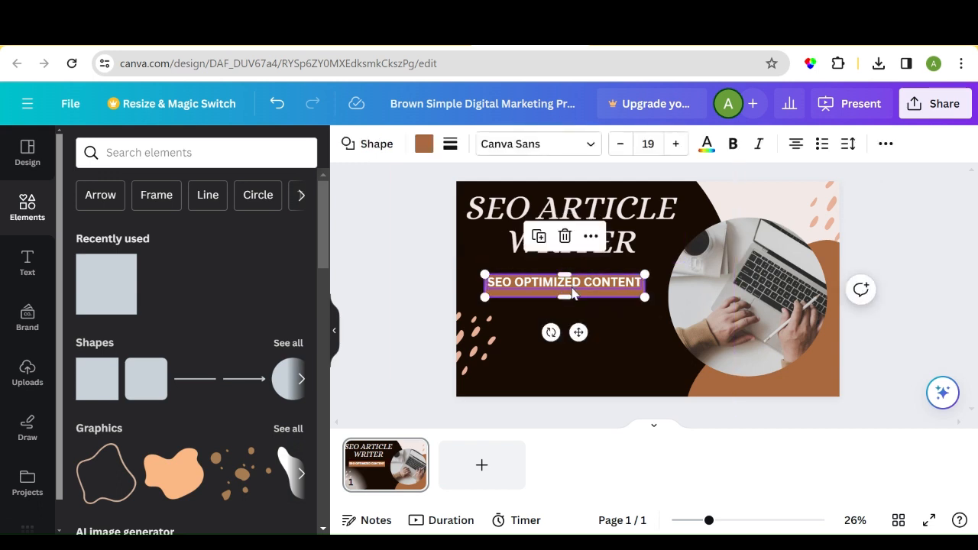
double_click(573, 292)
click(480, 144)
click(481, 144)
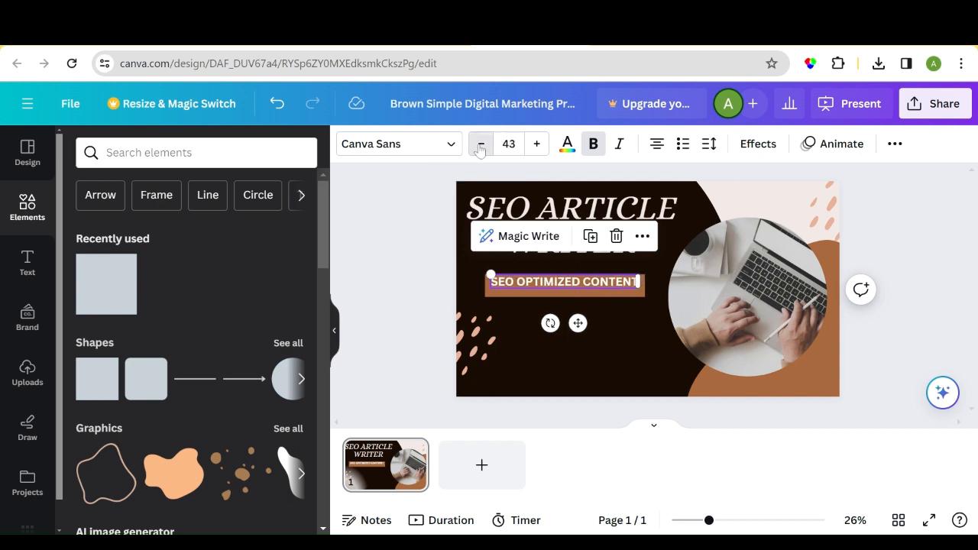
click(612, 332)
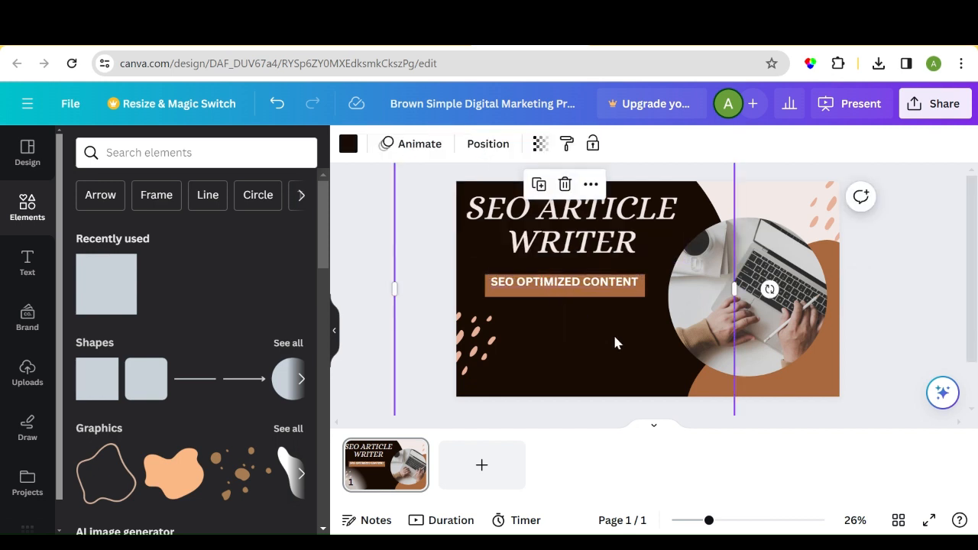
click(607, 283)
click(607, 285)
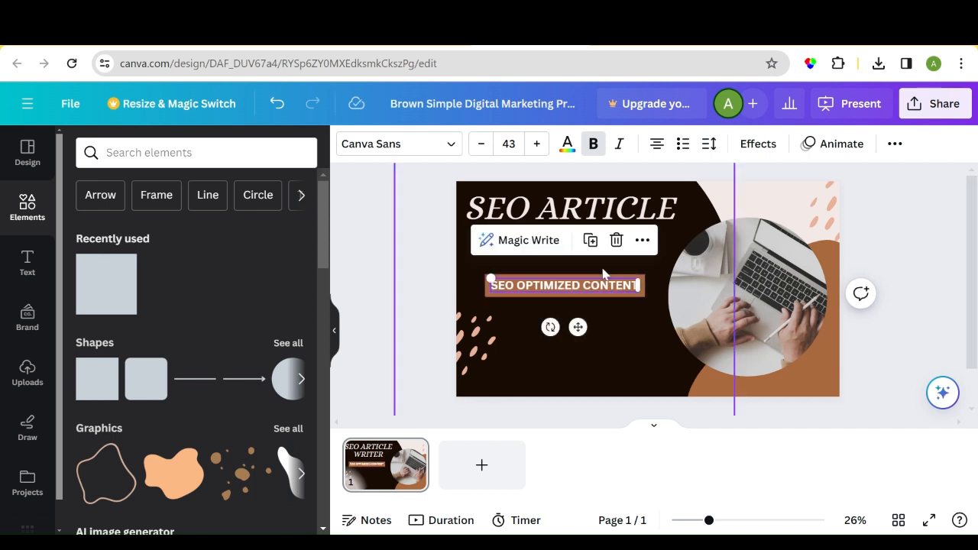
- Duplicate the subheading, place the copy below the brown bar, and change its text to "ZERO PLAGIARISM"
click(594, 243)
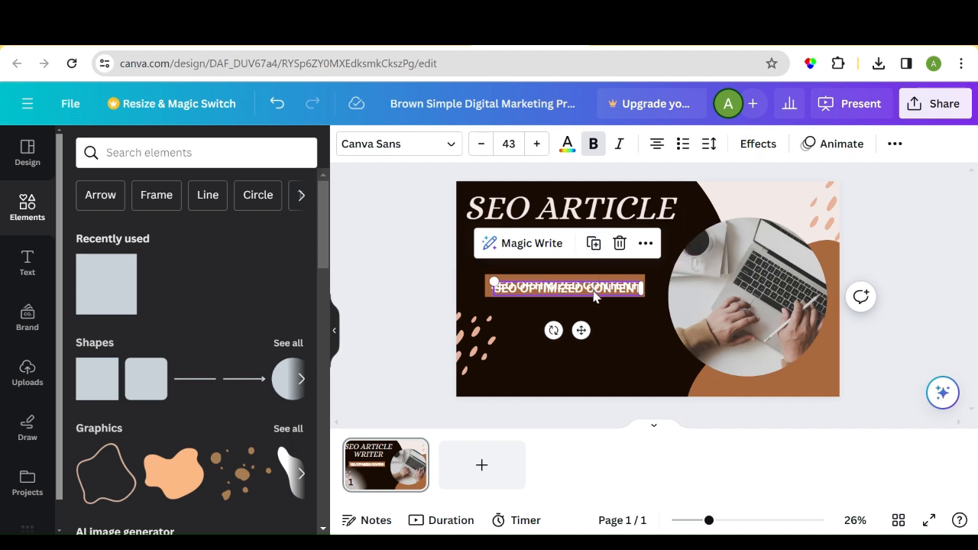
drag(594, 294, 585, 316)
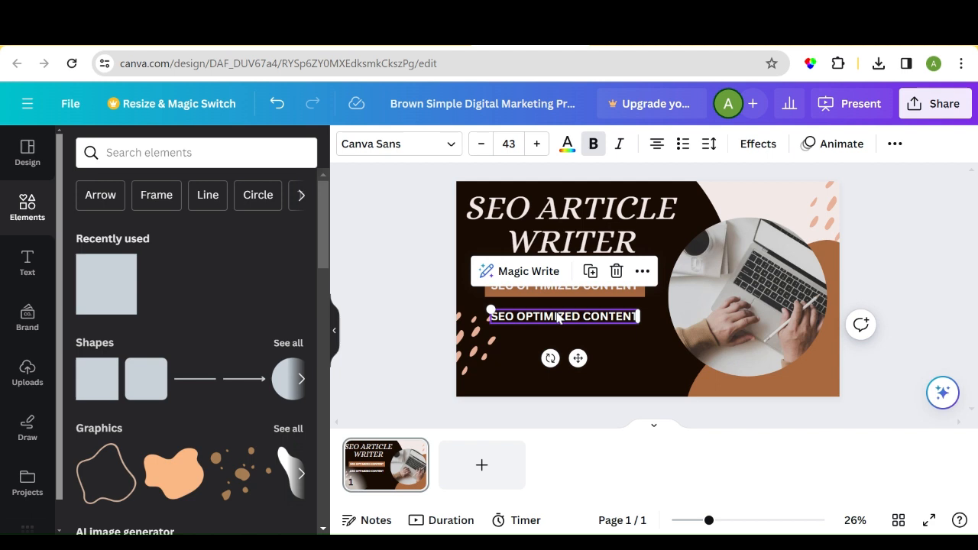
double_click(558, 319)
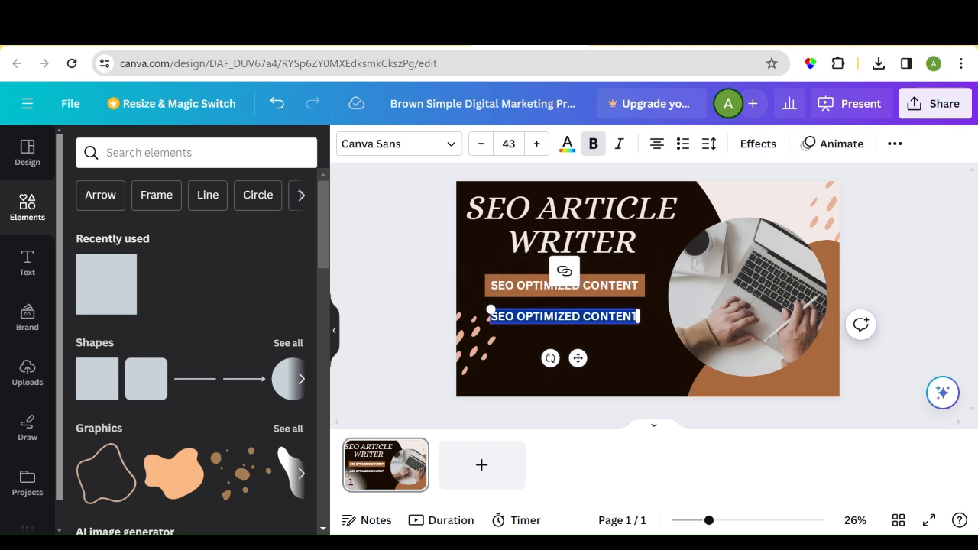
text(ZER)
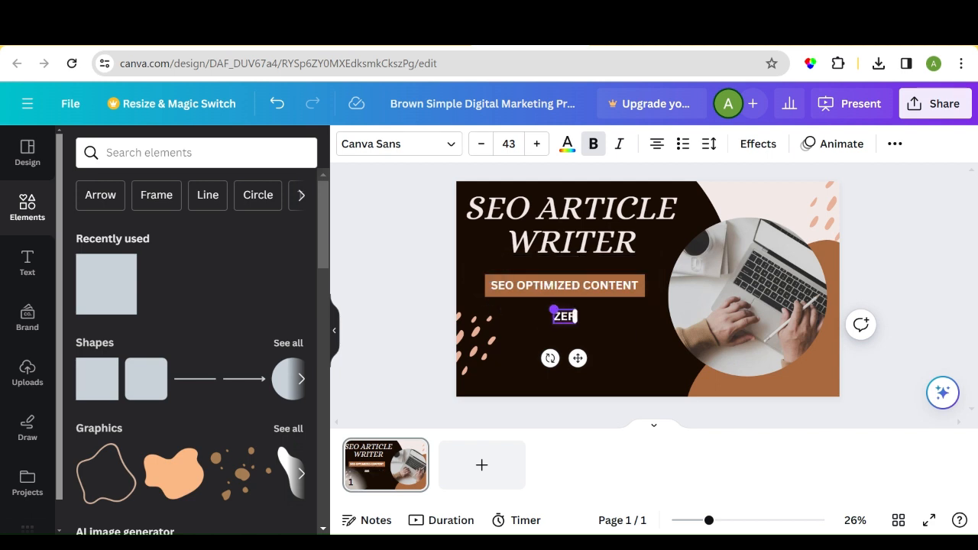
text(O PL)
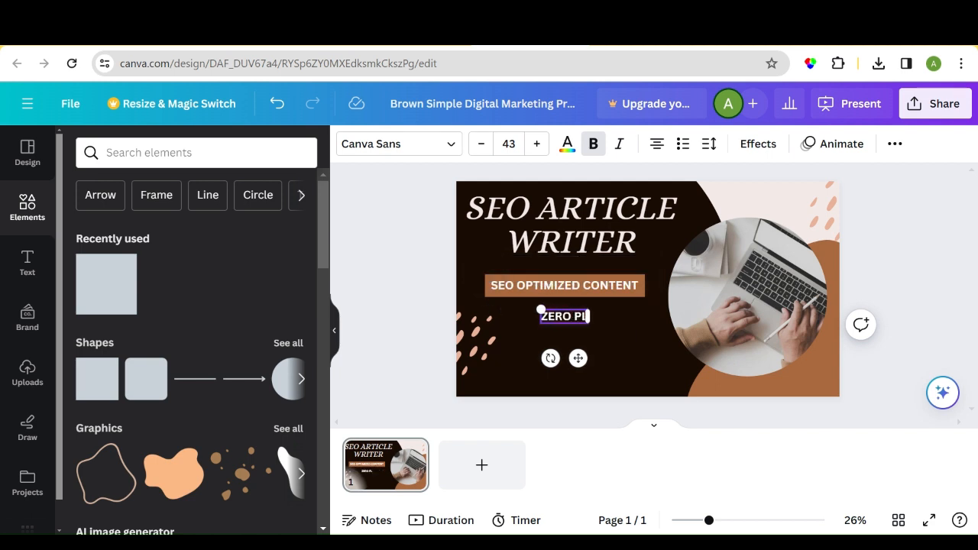
text(AGIARISM)
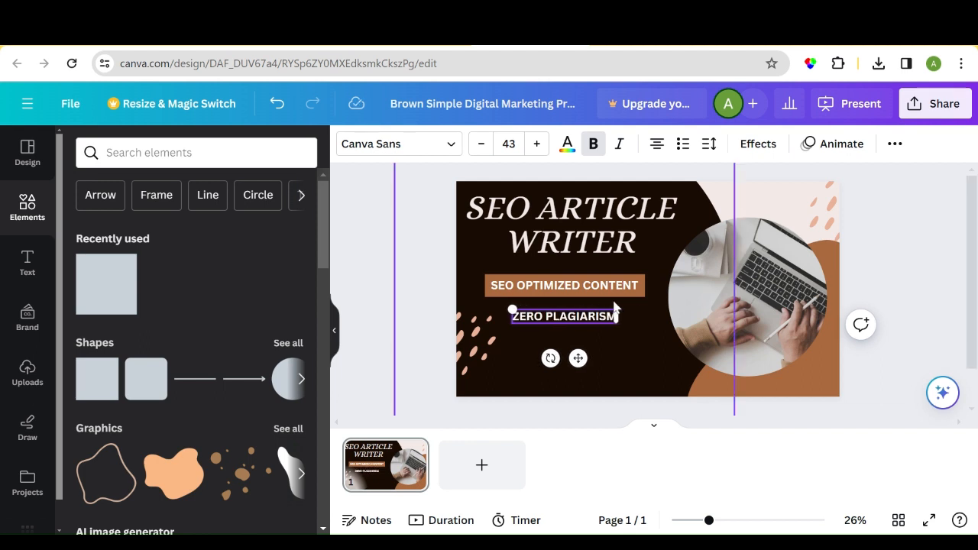
- Duplicate the brown bar and place the copy over the "ZERO PLAGIARISM" text, aligned with the first bar
click(640, 297)
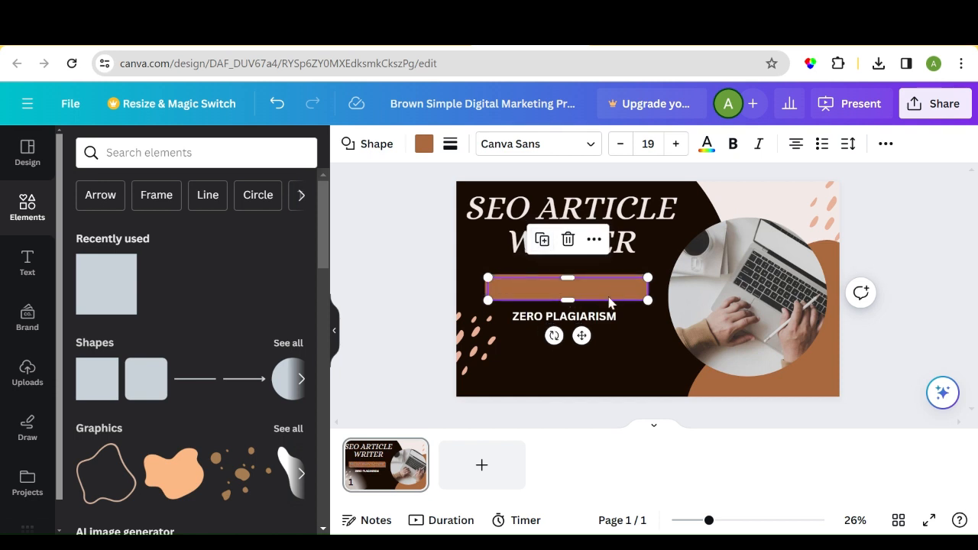
drag(608, 303, 610, 313)
- Try sending the duplicated bar to the back of the layer order, undoing the change each time
click(591, 266)
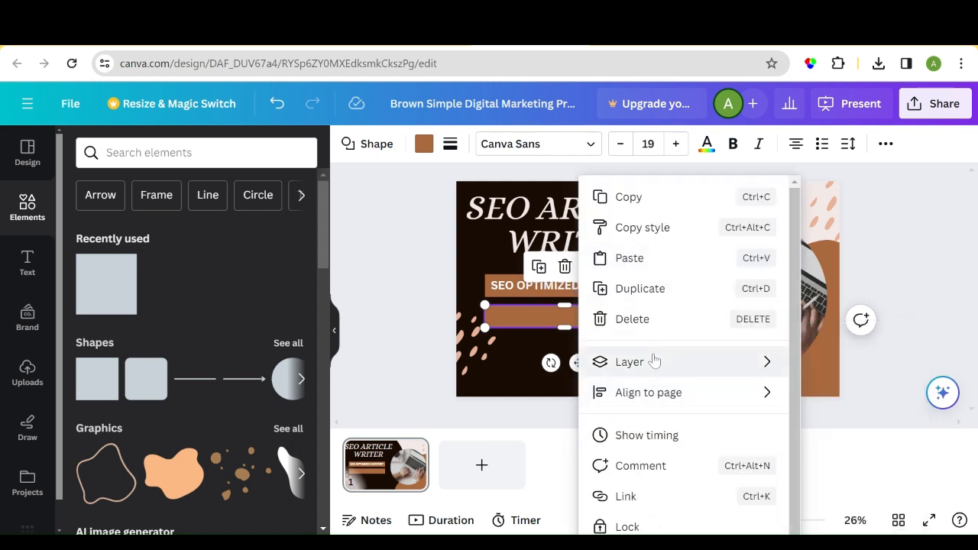
mouse_move(655, 363)
click(819, 453)
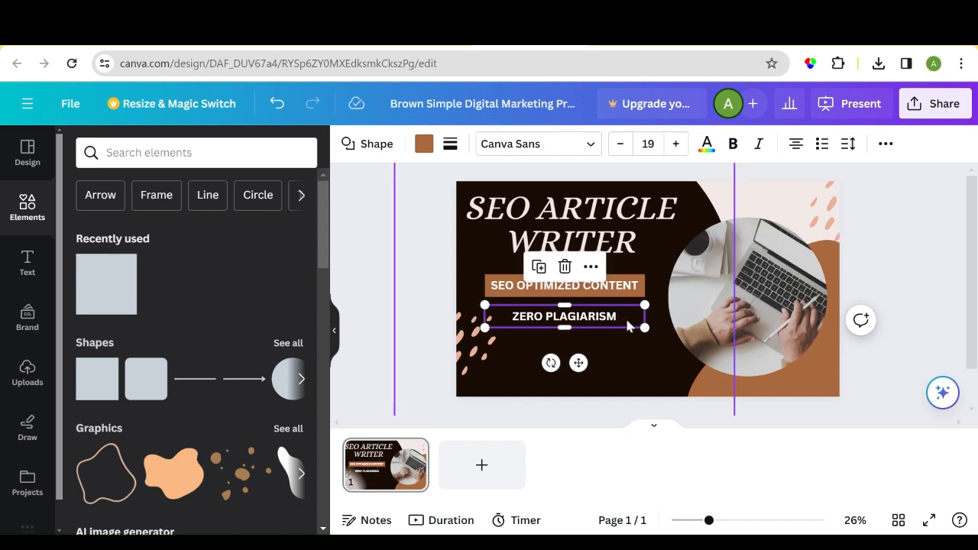
key(ctrl+z)
right_click(582, 273)
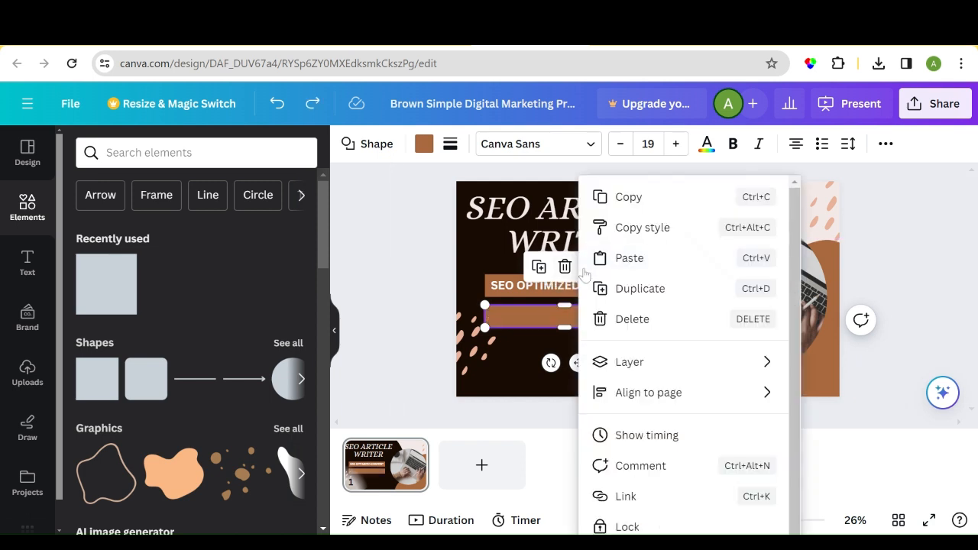
mouse_move(733, 377)
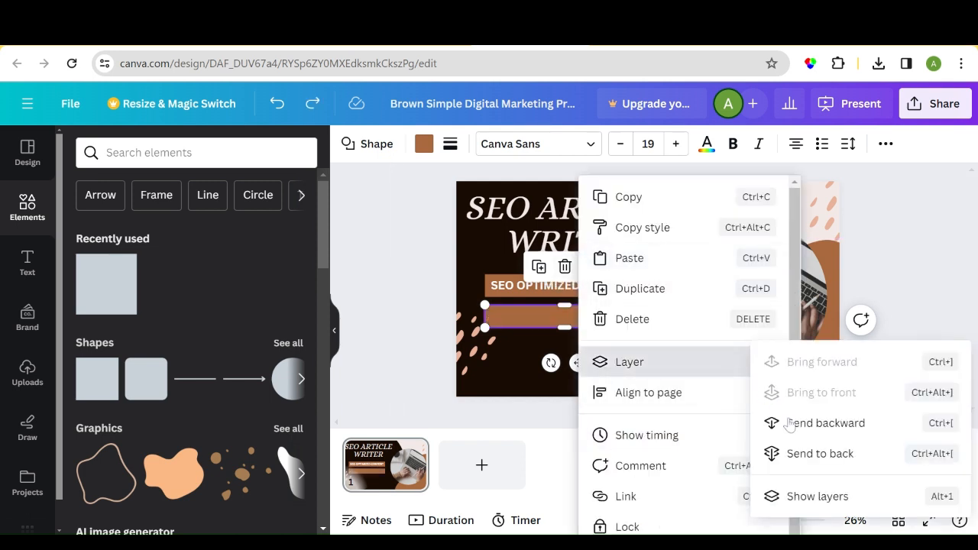
click(802, 449)
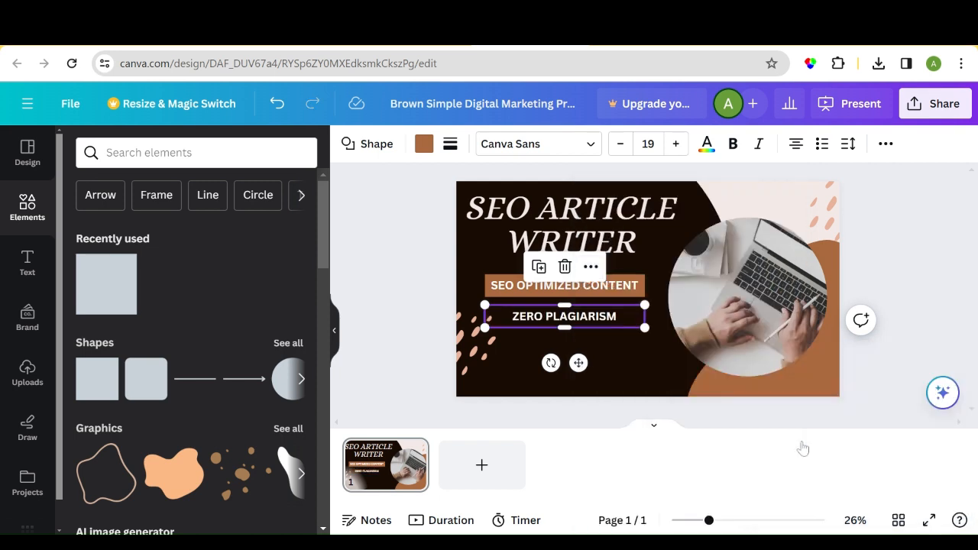
key(ctrl+z)
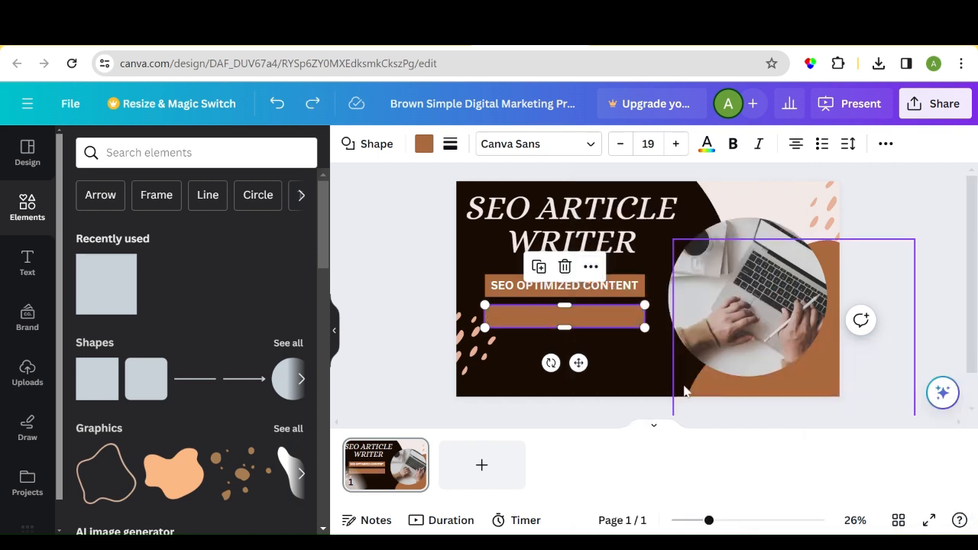
- Move the duplicated bar just below the "ZERO PLAGIARISM" text and bring that text in front of the bar in the layer order
drag(579, 363, 581, 382)
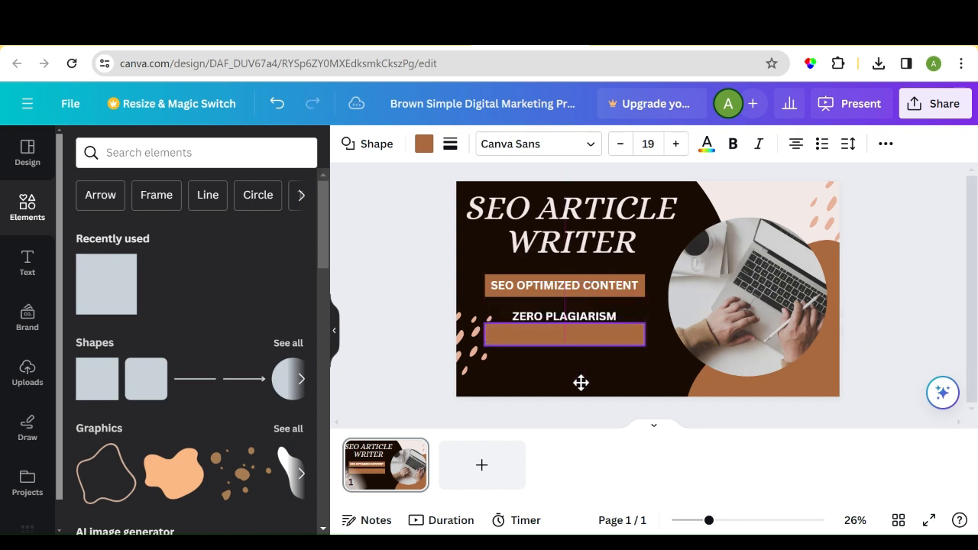
click(592, 316)
click(640, 272)
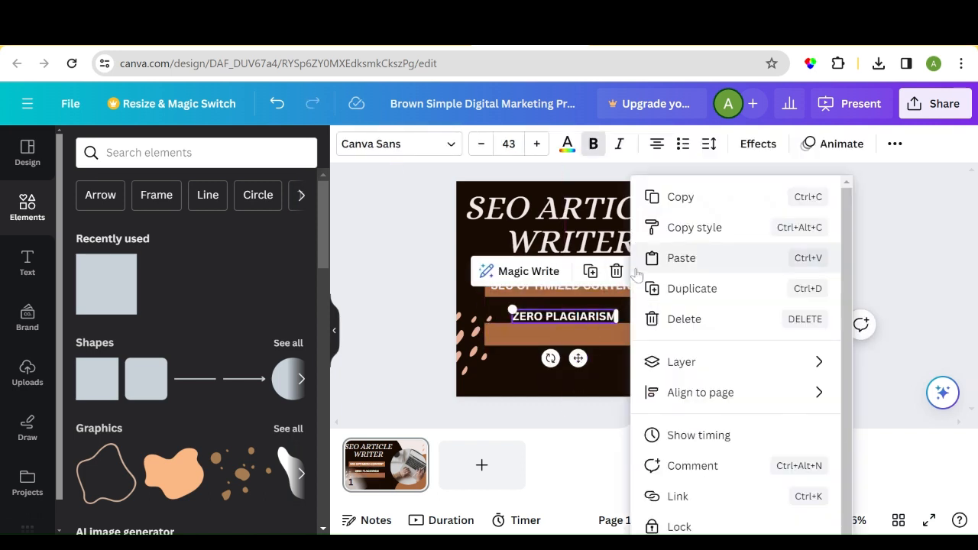
mouse_move(707, 371)
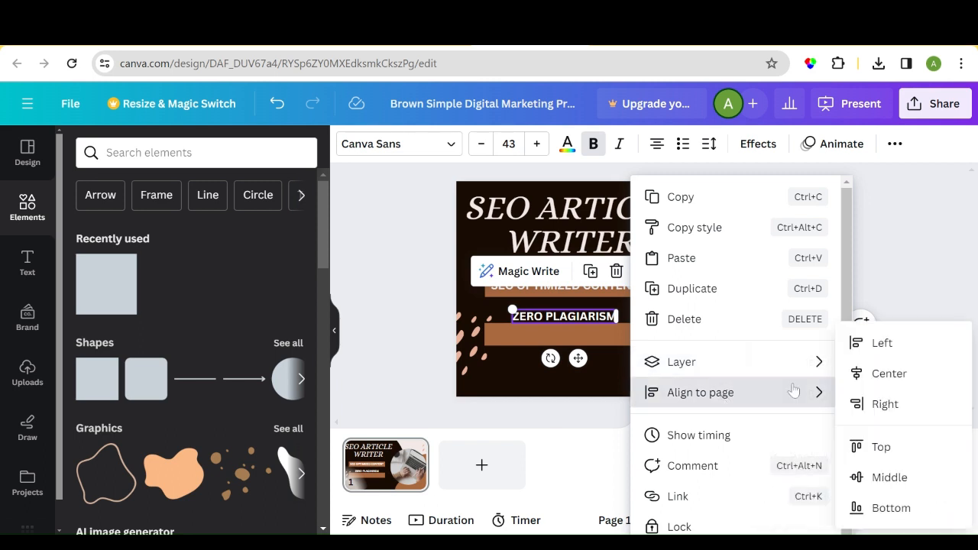
click(788, 370)
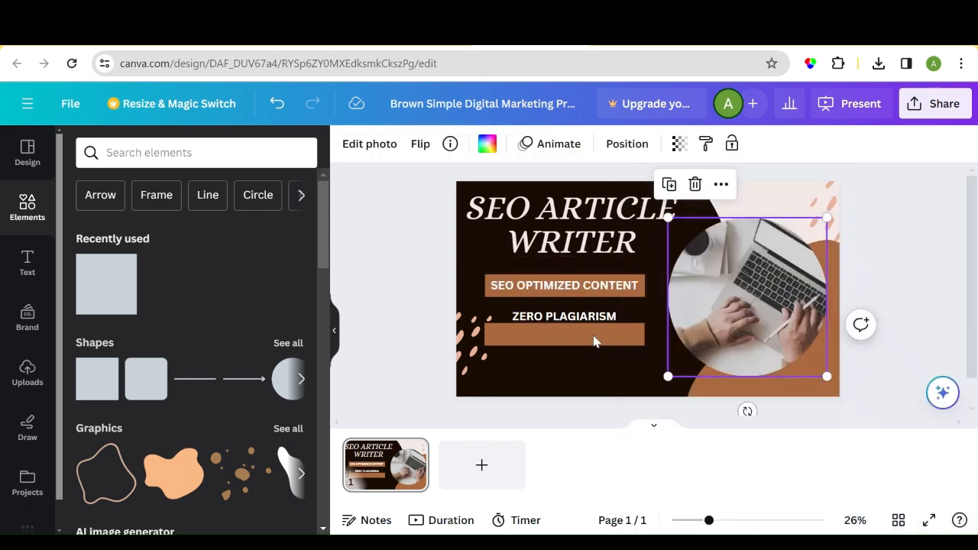
click(426, 290)
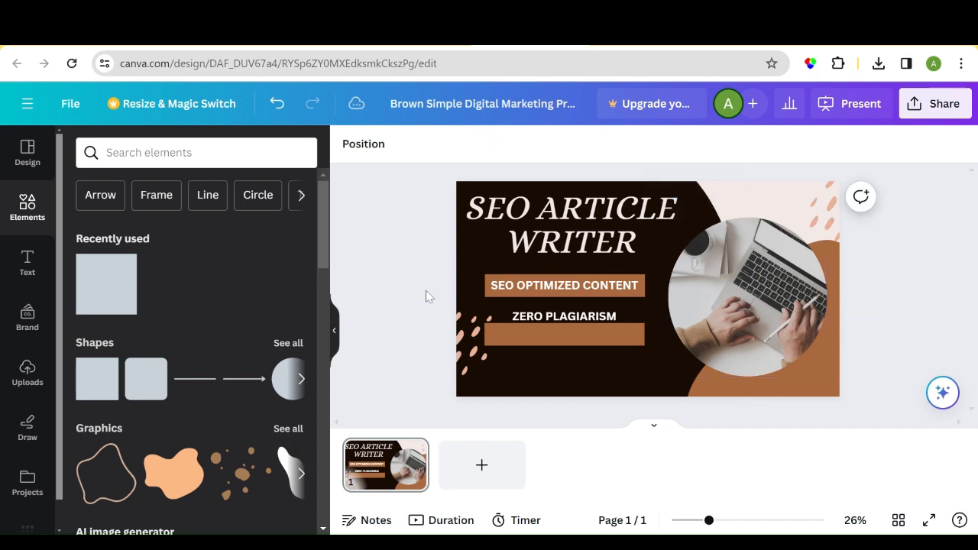
- Nudge the duplicated brown bar upward until it sits centred behind the "ZERO PLAGIARISM" text
click(534, 342)
key(Up)
key(Up)
key(Up)
key(Up)
key(Up)
key(Up)
key(Up)
key(Up)
key(Up)
key(Up)
key(Up)
key(Up)
key(Up)
key(Up)
key(Up)
key(Up)
key(Up)
key(Up)
key(Up)
key(Up)
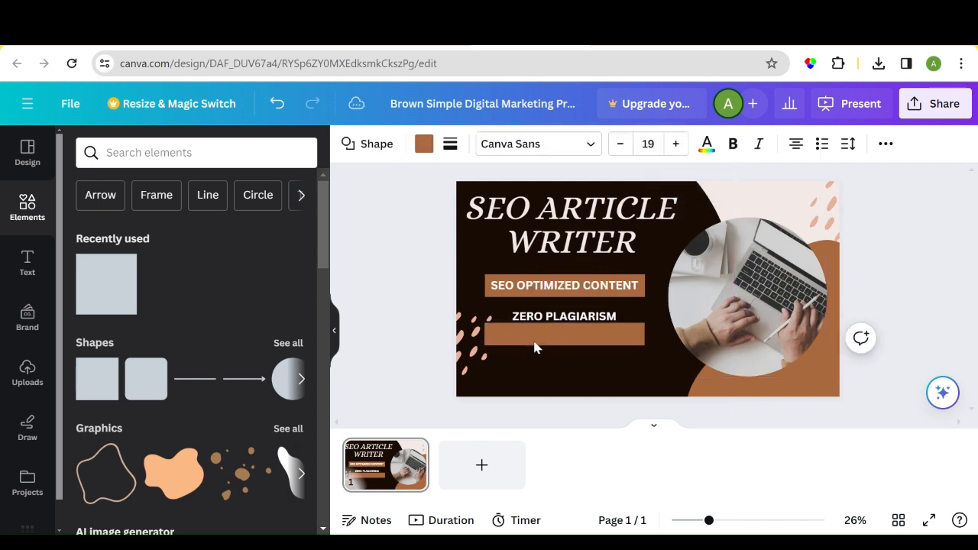
key(Up)
key(Up)
key(Up)
key(Up)
key(Up)
key(Up)
key(Up)
key(Up)
key(Up)
key(Up)
key(Up)
key(Up)
key(Up)
key(Up)
key(Up)
key(Up)
key(Up)
key(Up)
key(Up)
key(Up)
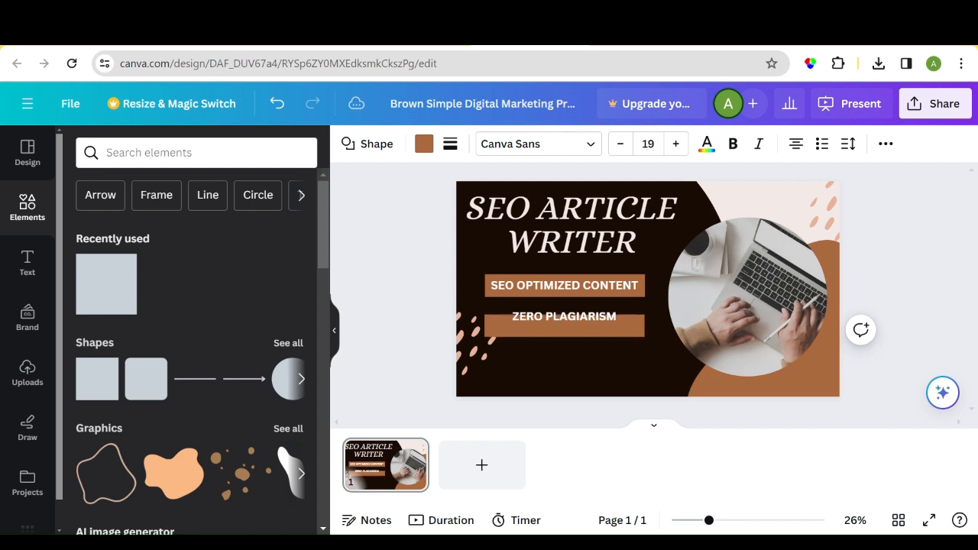
key(Up)
key(Up)
key(Up)
key(Up)
key(Up)
key(Up)
key(Up)
key(Up)
key(Up)
key(Up)
key(Up)
key(Up)
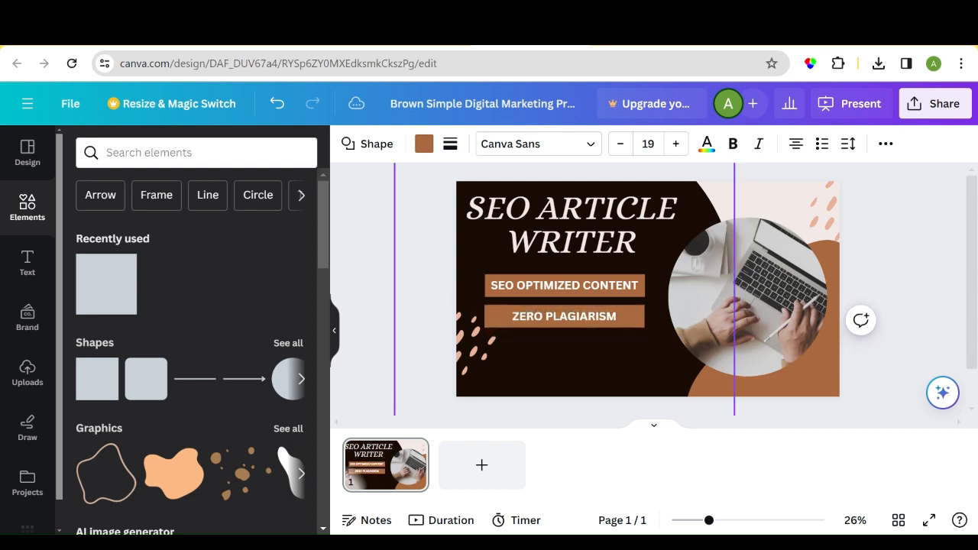
key(Up)
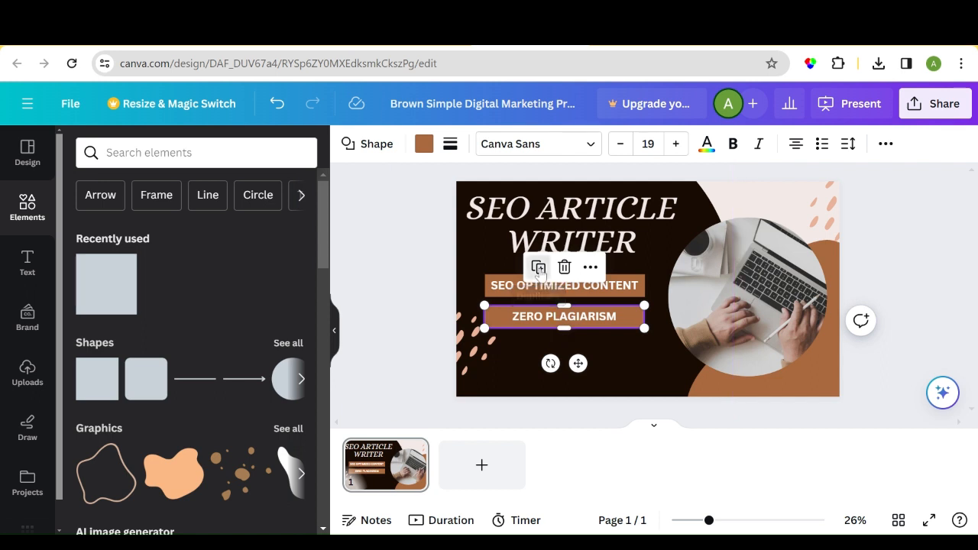
- Duplicate the second brown bar and the "ZERO PLAGIARISM" text, placing the copies below as a third row with equal 42 spacing
click(537, 267)
drag(564, 315, 577, 346)
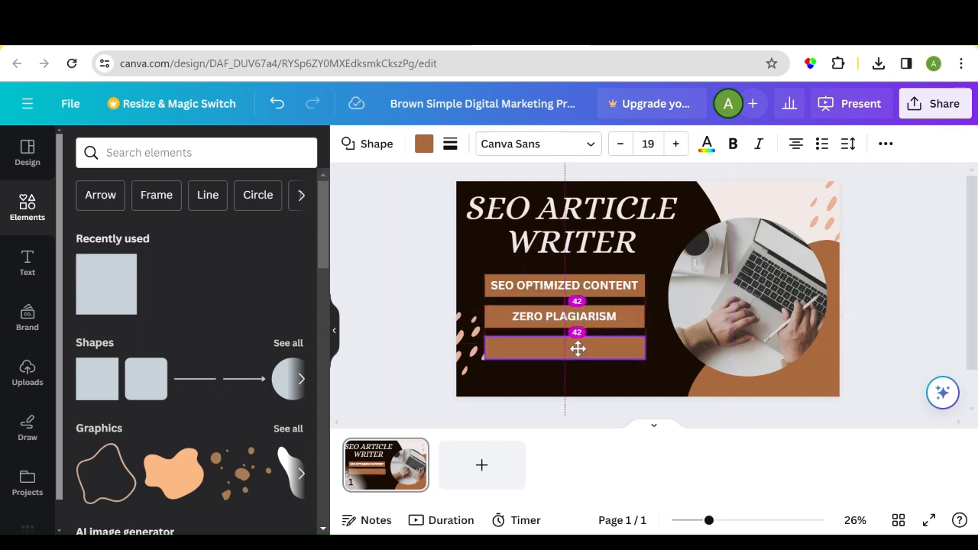
click(591, 319)
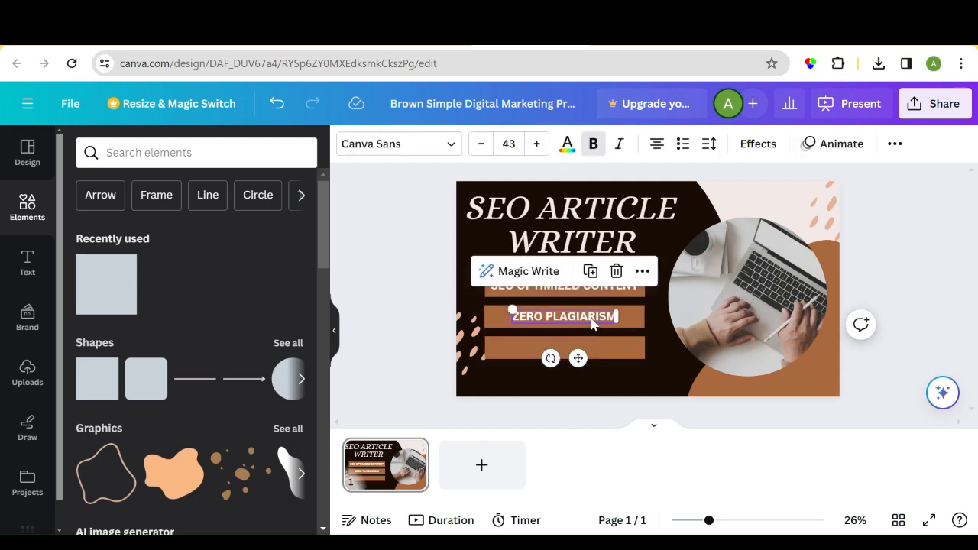
click(592, 272)
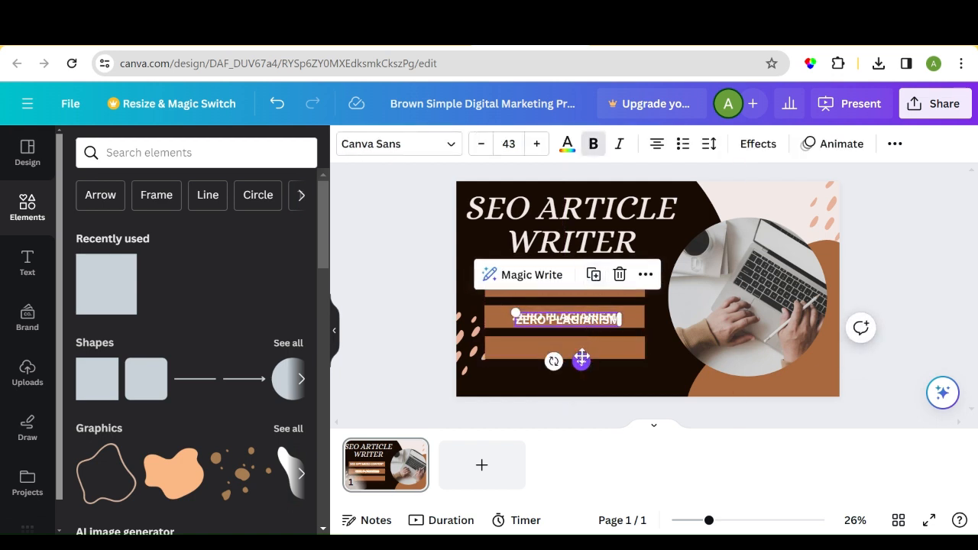
drag(581, 359, 580, 378)
drag(580, 380, 579, 385)
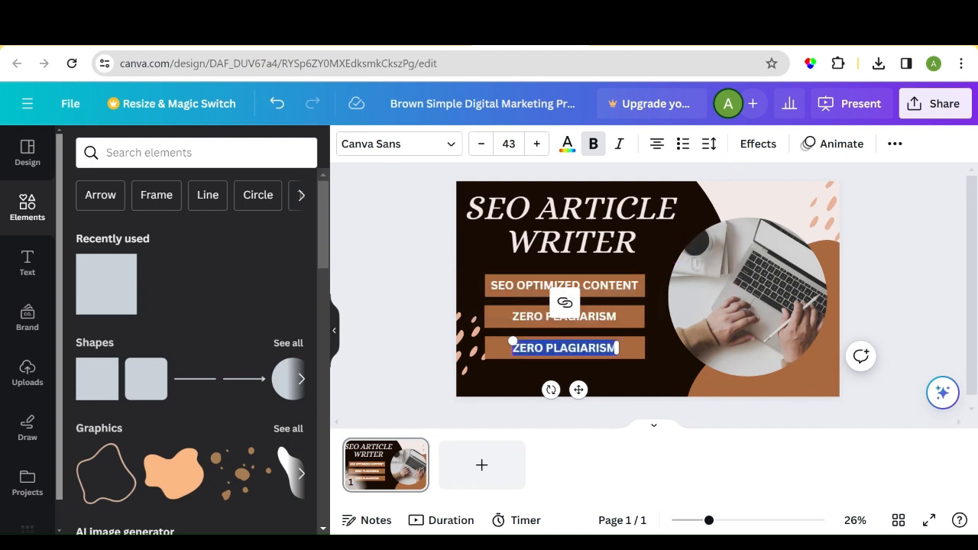
- Change the third row's text to "UNIQUE ARTICLES"
text(UNIQ)
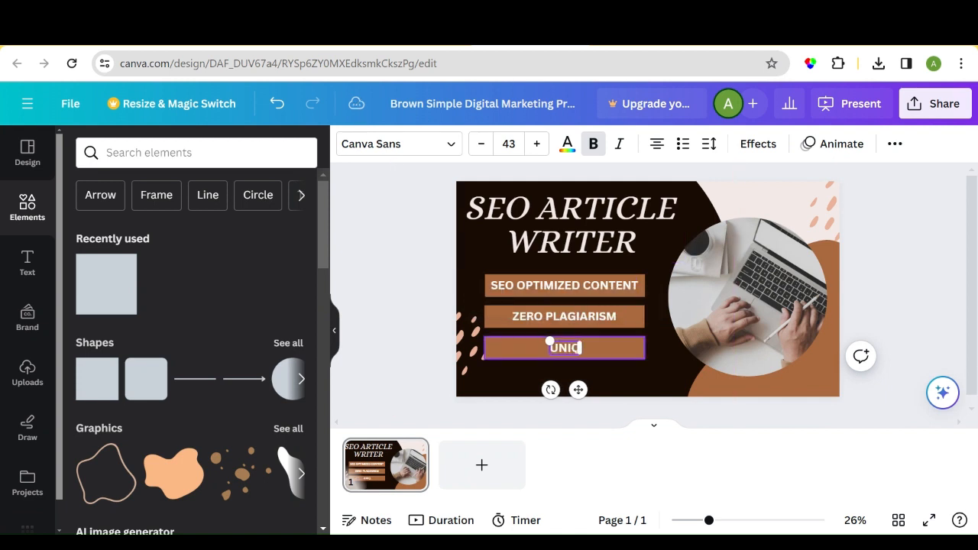
text(UE A)
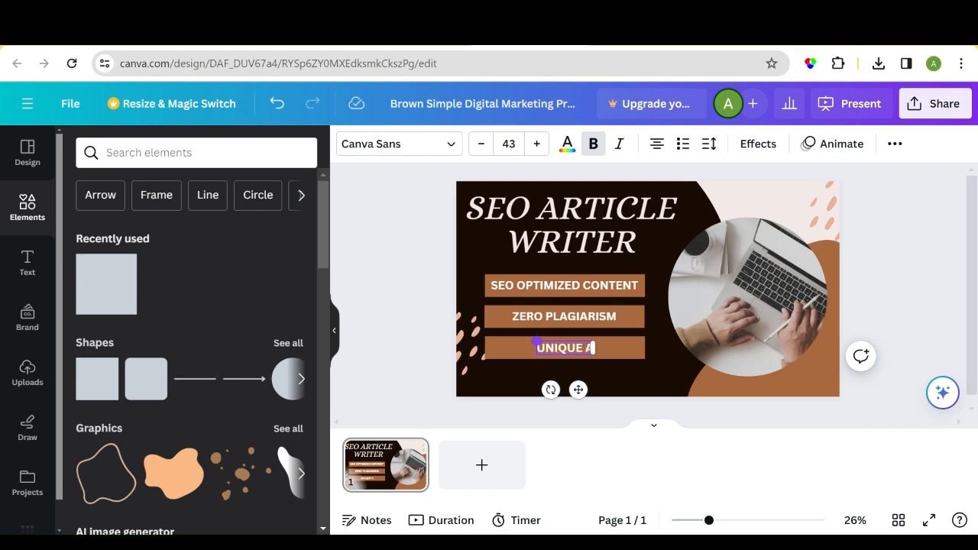
text(RTICLES)
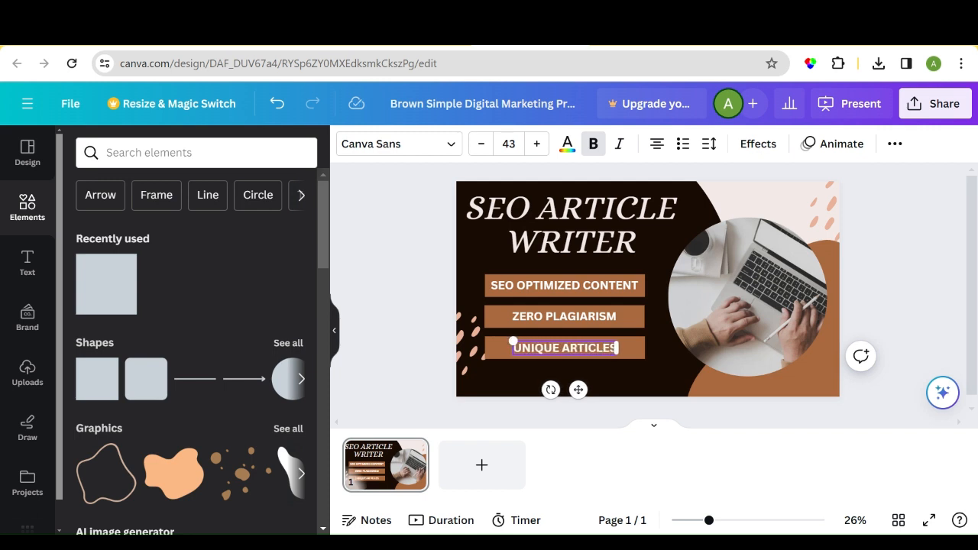
click(615, 374)
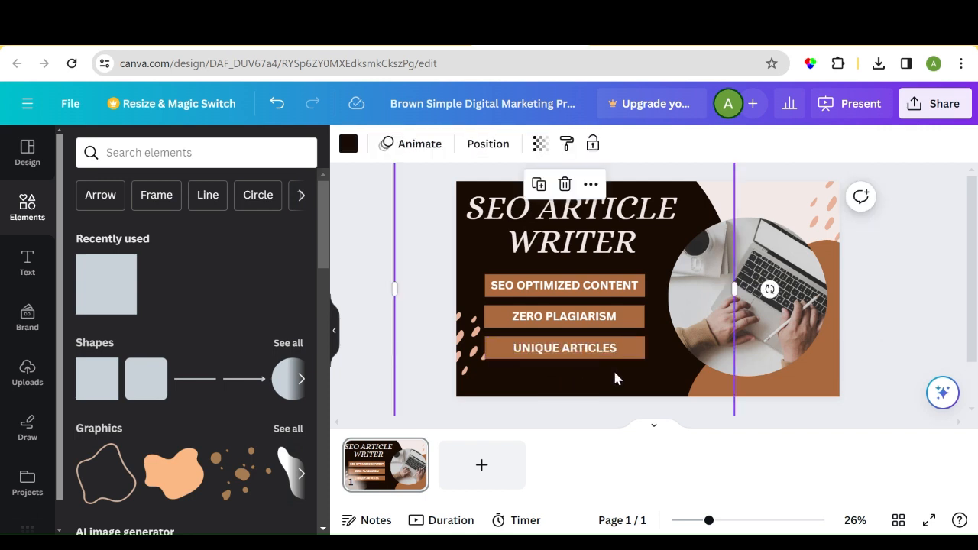
- Narrow the third brown bar from both ends so it fits closely around "UNIQUE ARTICLES"
click(640, 349)
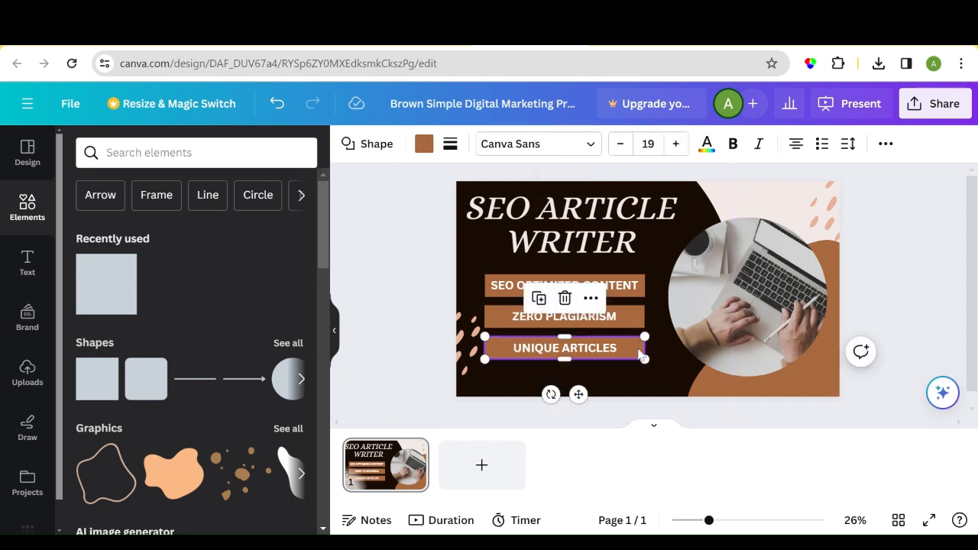
drag(644, 347, 627, 347)
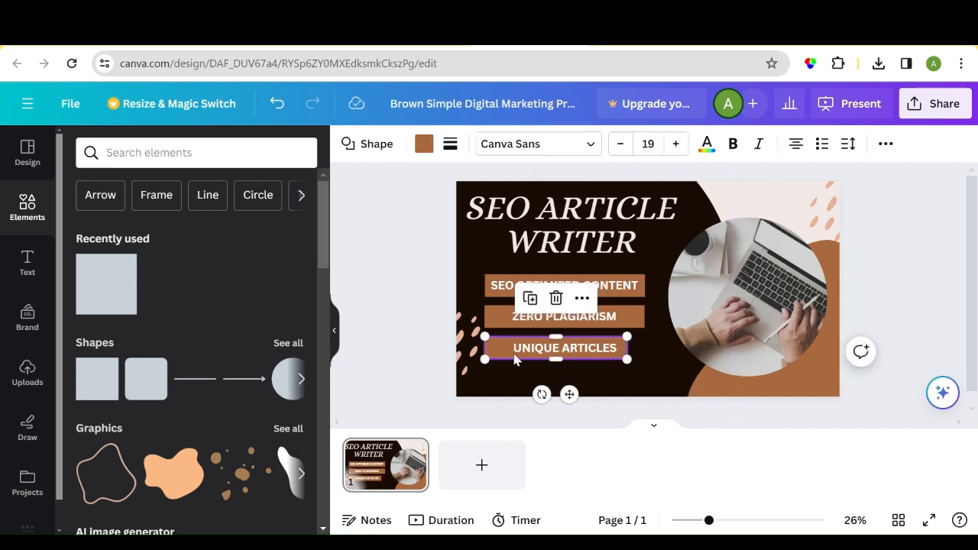
drag(486, 344, 506, 346)
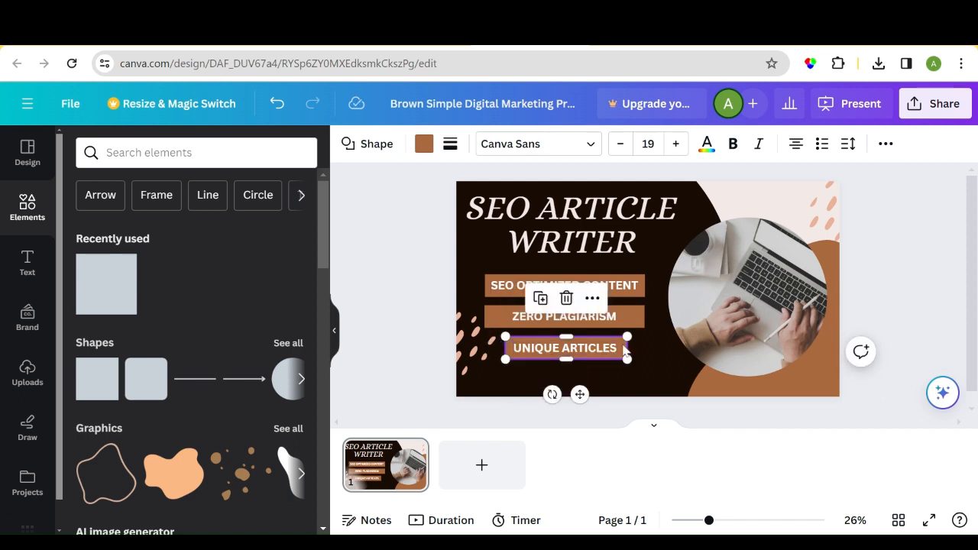
drag(627, 345, 623, 346)
- Narrow the "ZERO PLAGIARISM" bar from both ends to match the width of the bar below it
click(641, 324)
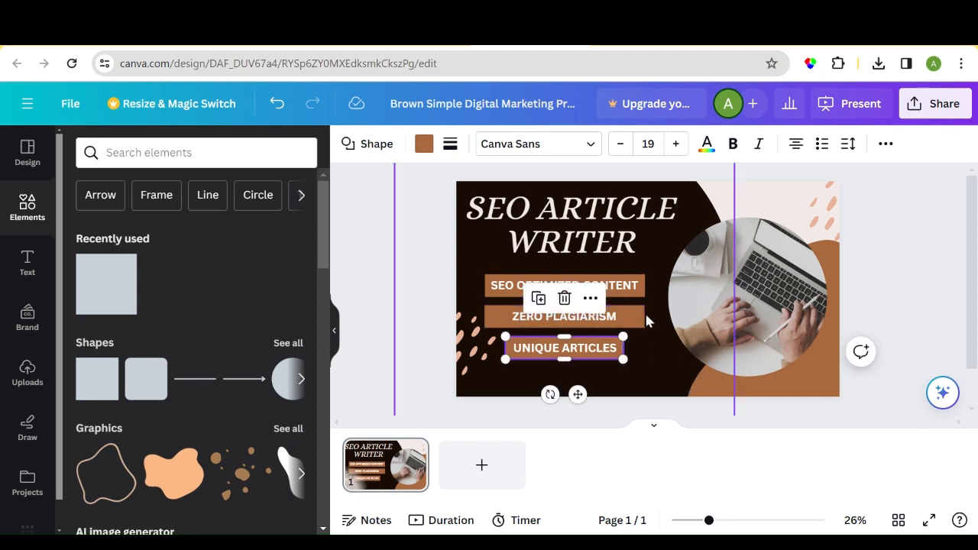
drag(644, 316, 624, 316)
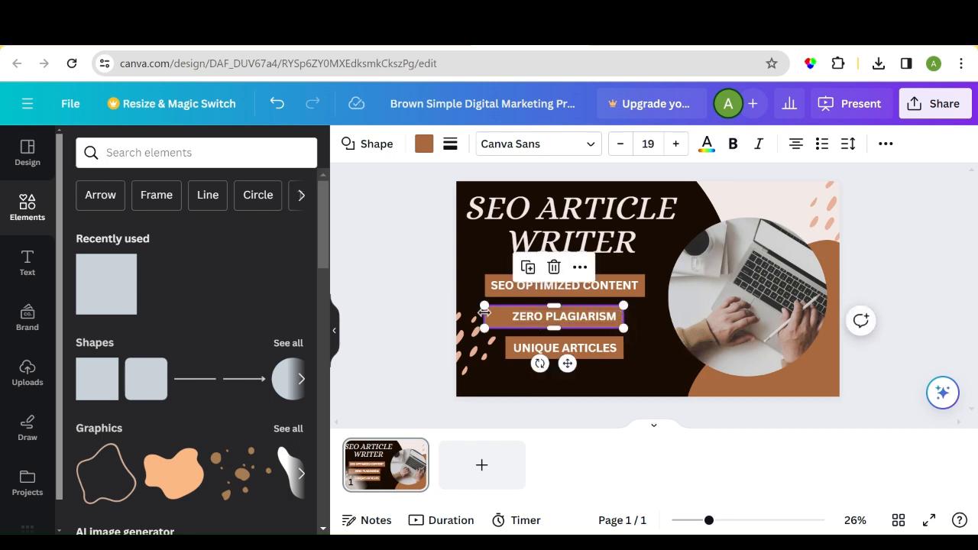
drag(484, 316, 503, 313)
click(642, 348)
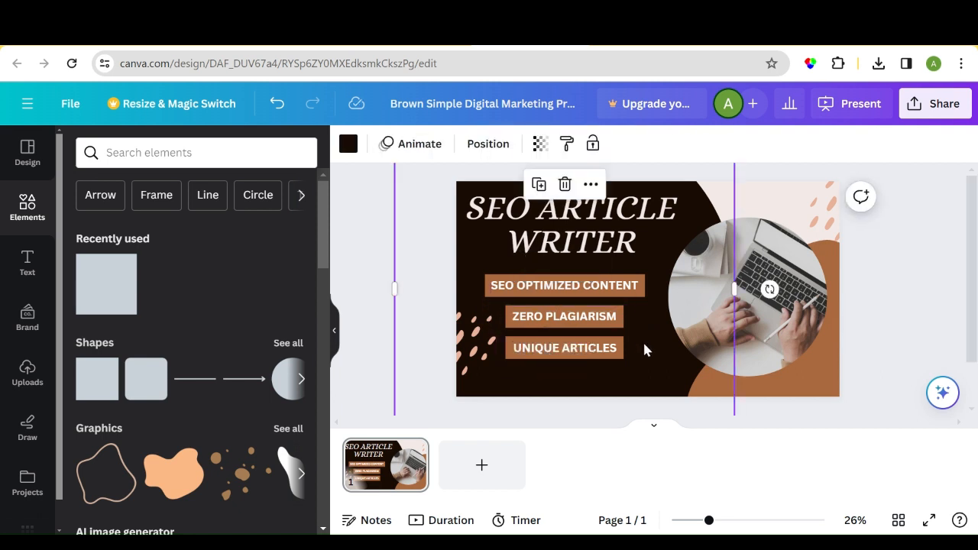
click(903, 305)
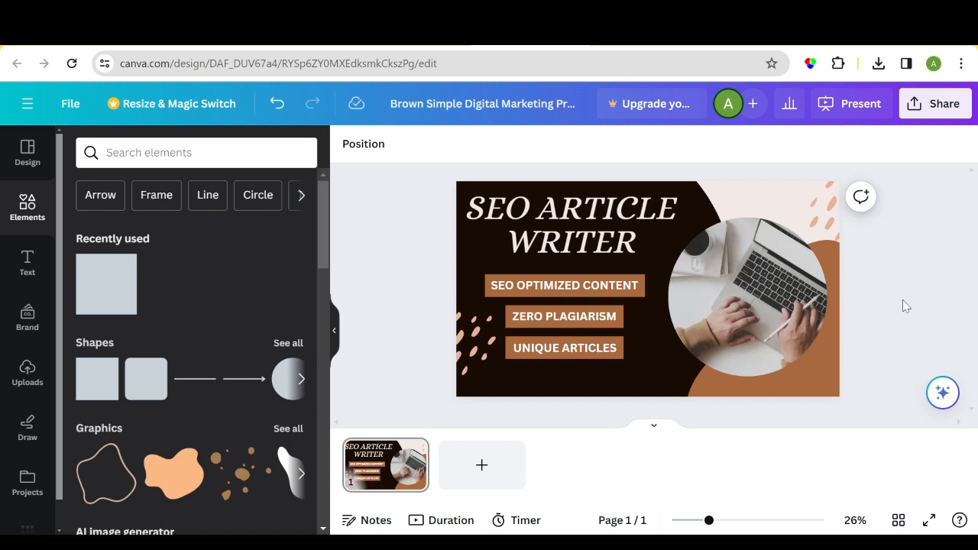
- Duplicate the "ZERO PLAGIARISM" text, place the copy below the third bar, and change its text to "ORDER NOW"
click(578, 325)
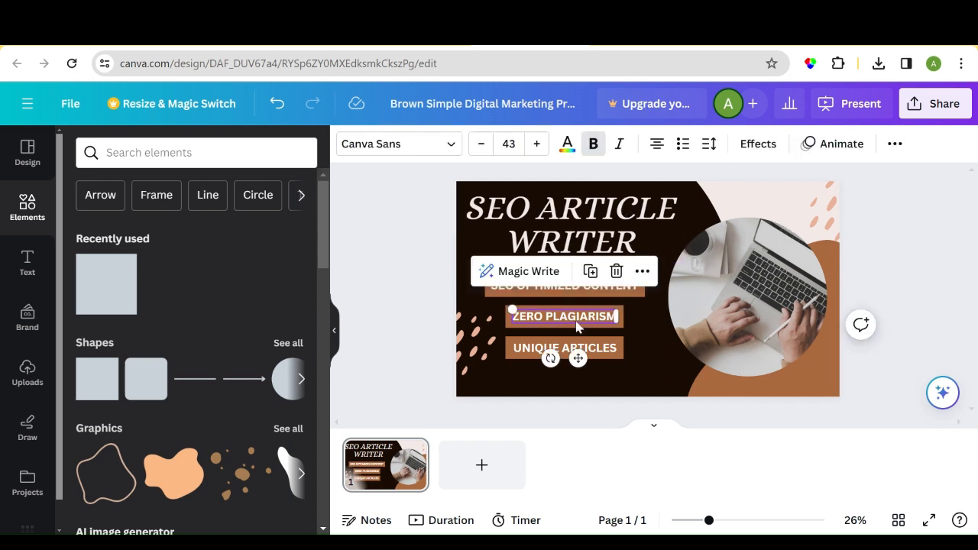
click(589, 276)
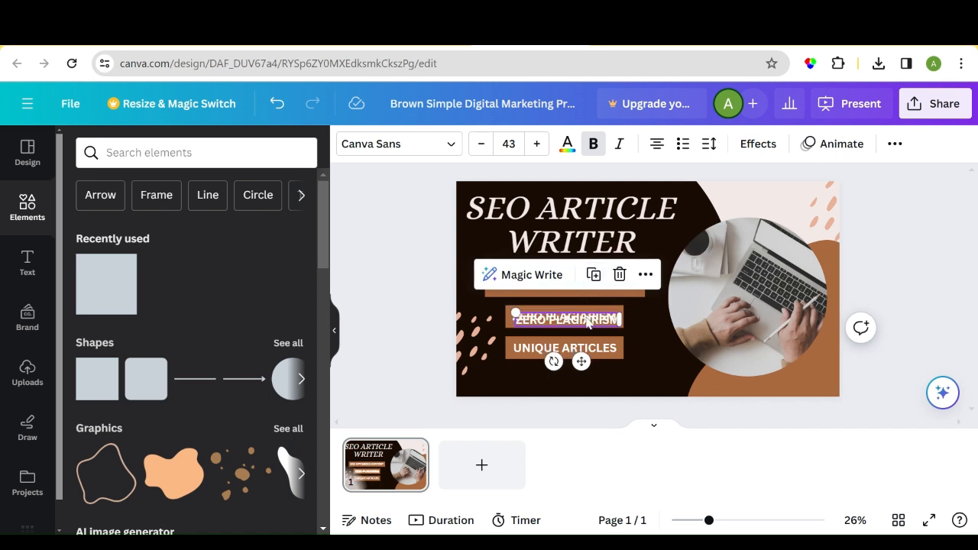
drag(588, 322, 548, 377)
double_click(548, 378)
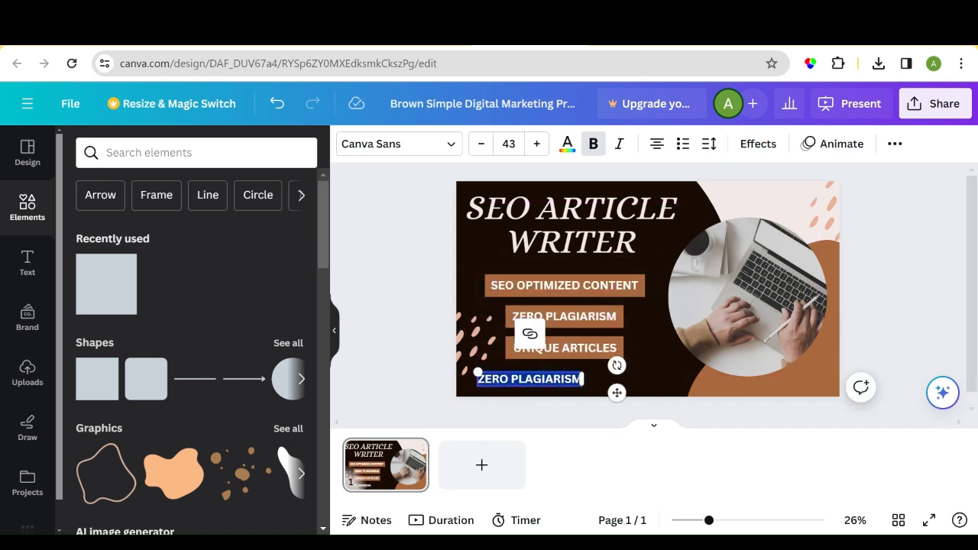
text(ORE)
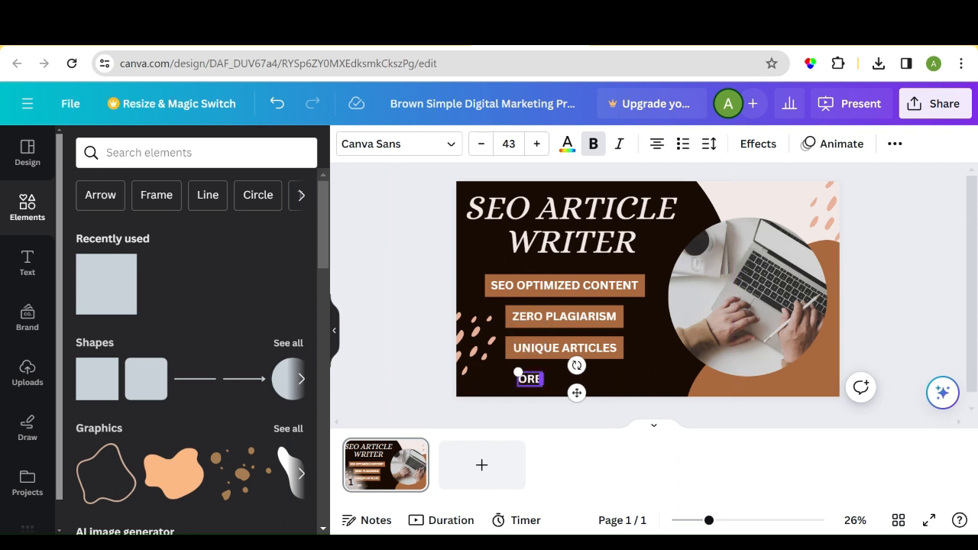
key(BackSpace)
text(DE)
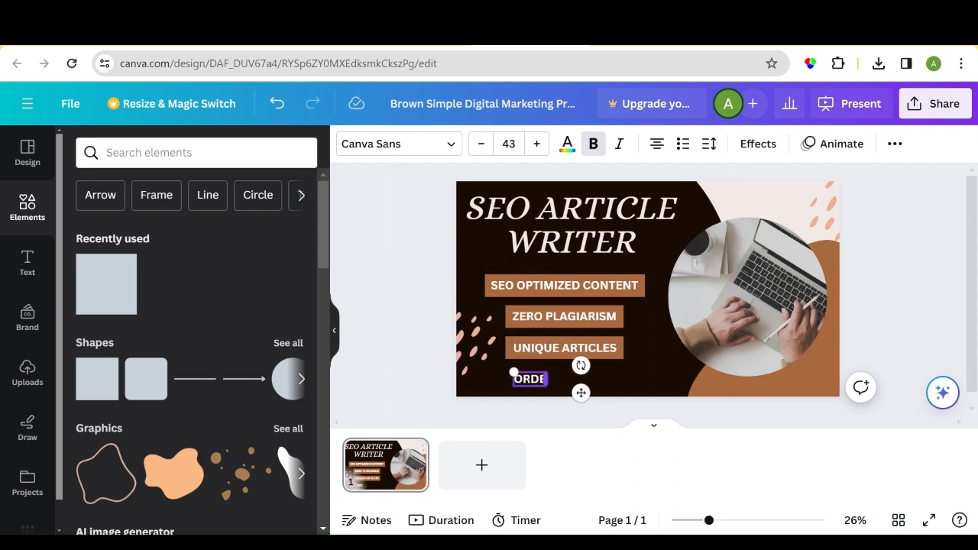
text(R NOW)
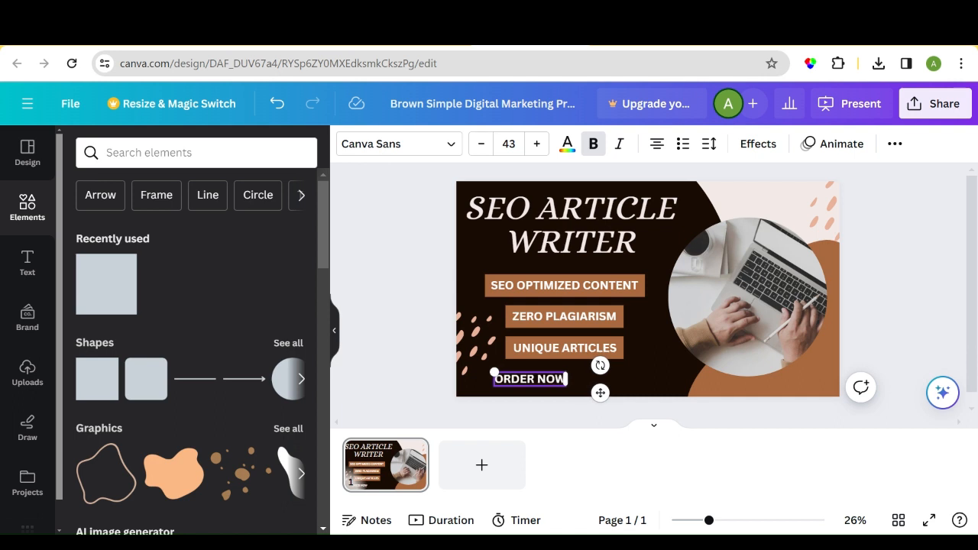
- Find shapes with the "rounded square" keyword and add the plain rounded square to the design
mouse_move(149, 376)
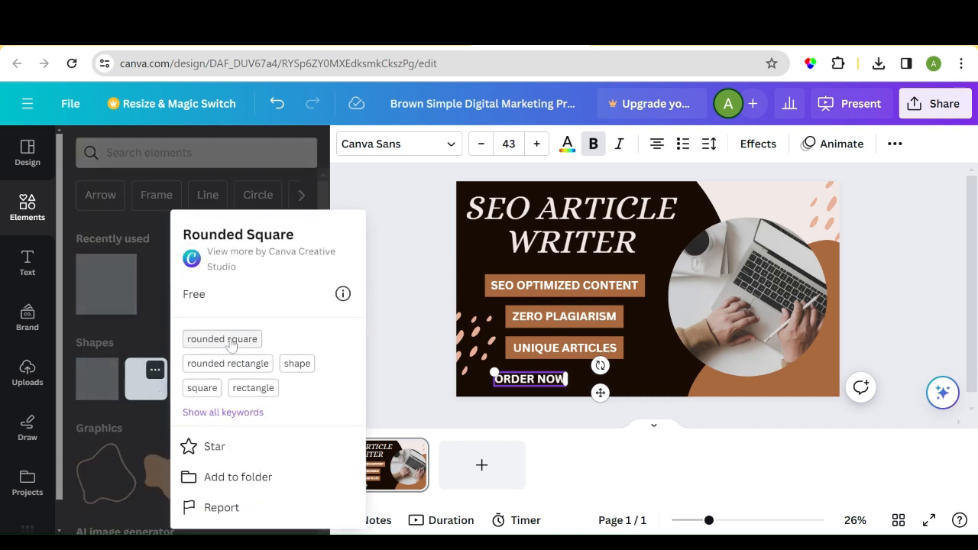
click(229, 339)
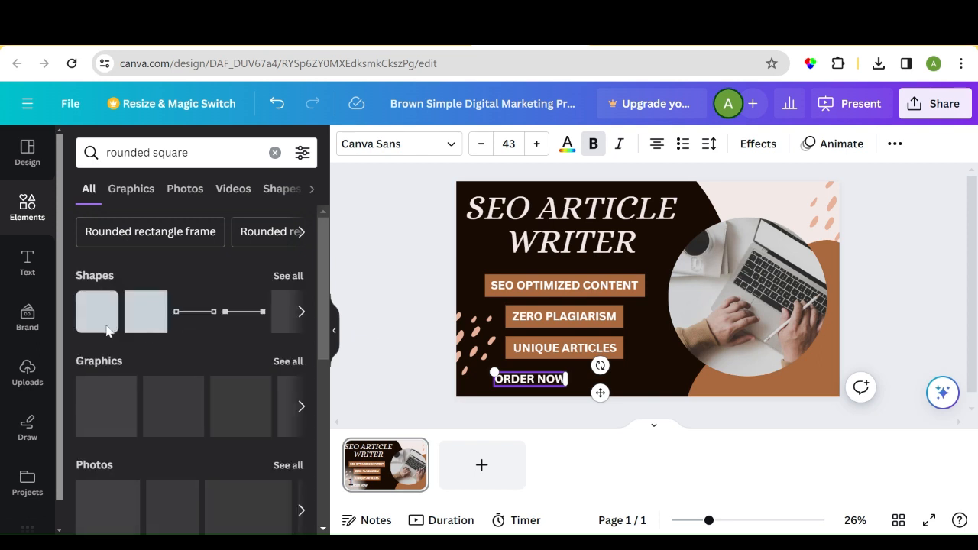
click(98, 330)
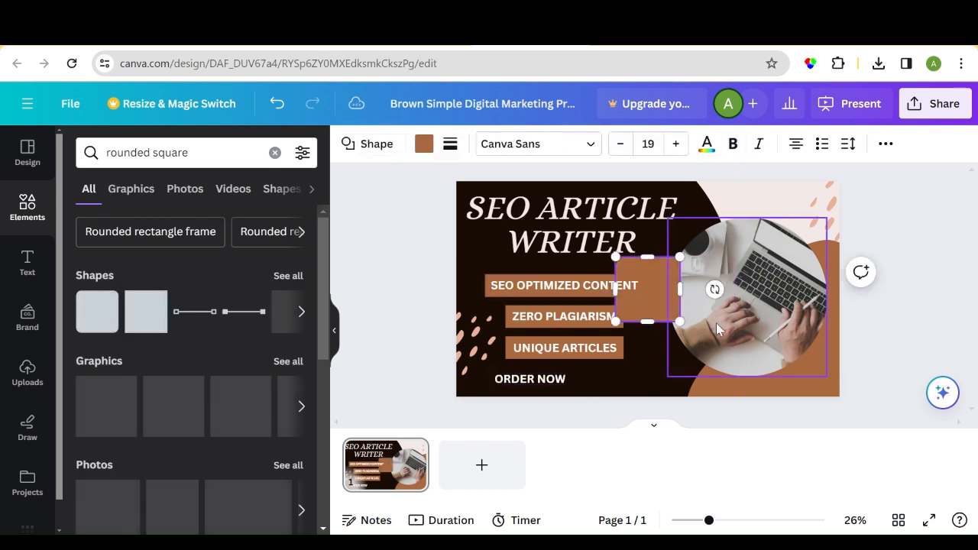
- Shape the brown rounded square into a bar fitting closely behind "ORDER NOW" and centre the text within it
drag(640, 292, 530, 378)
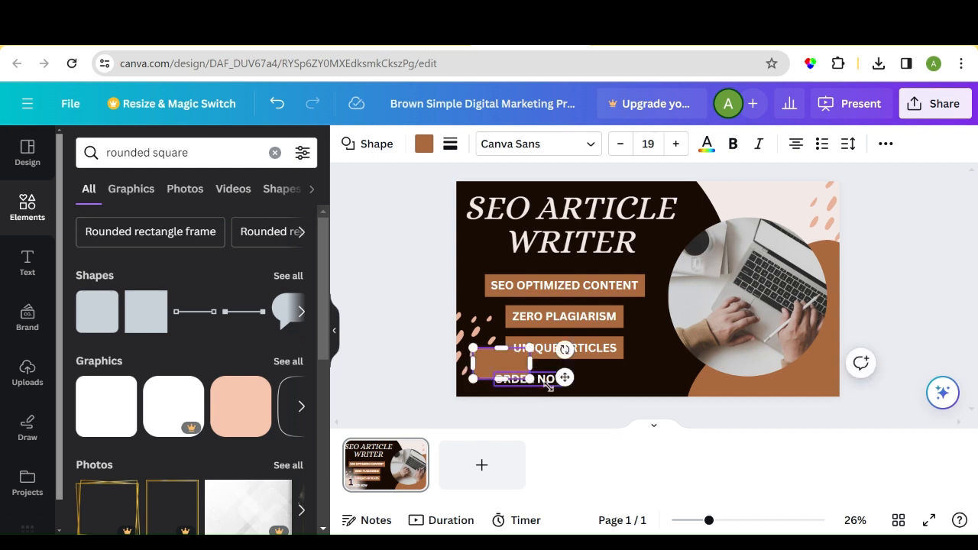
click(626, 386)
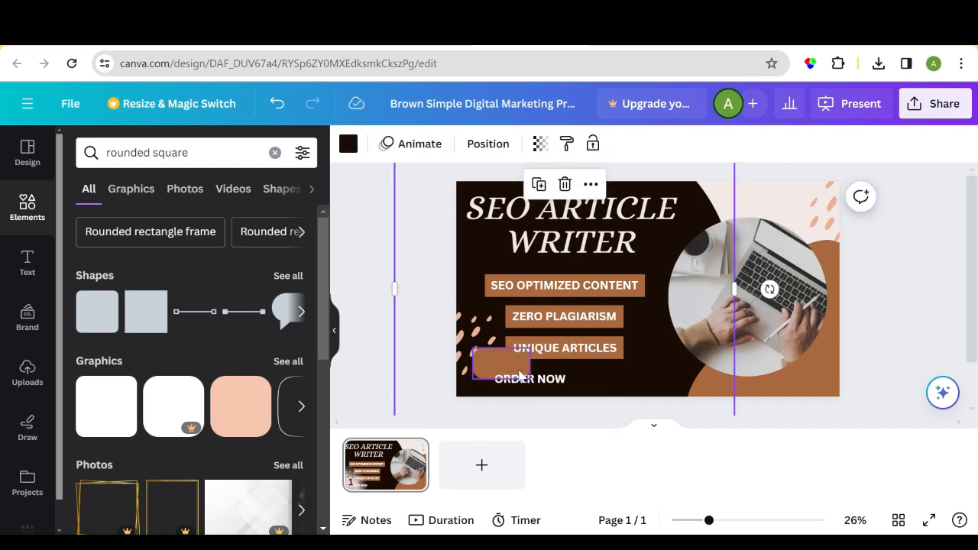
drag(520, 374, 573, 378)
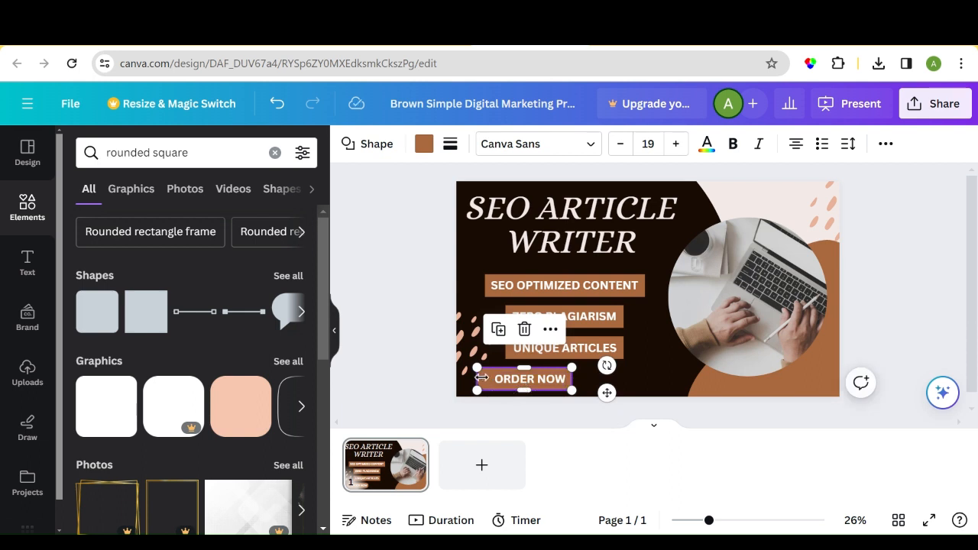
drag(481, 378, 486, 379)
click(587, 382)
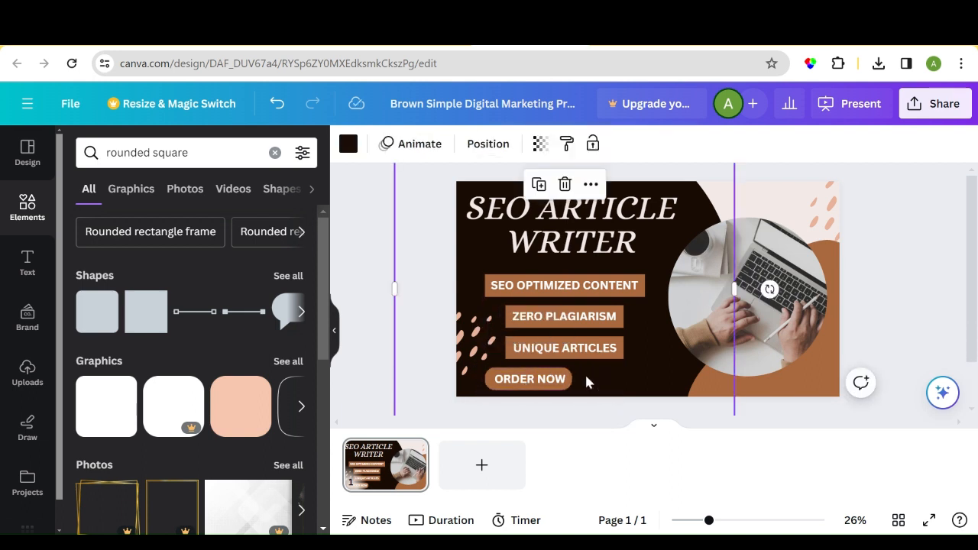
click(561, 378)
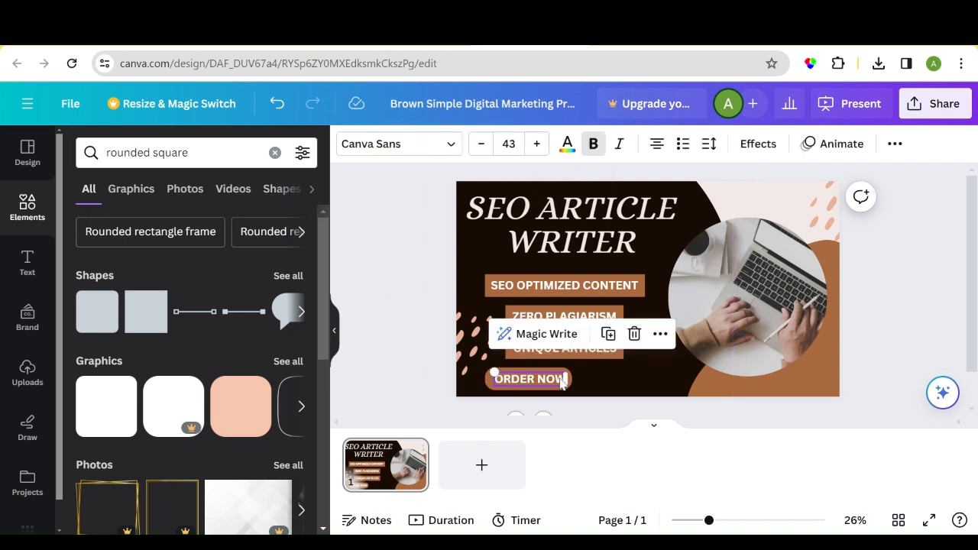
drag(561, 378, 563, 379)
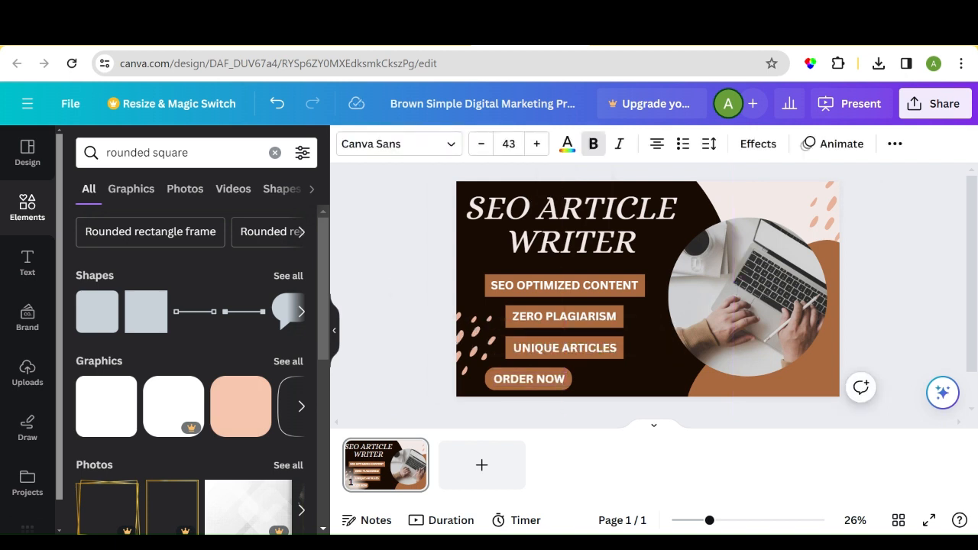
- Move the "SEO ARTICLE WRITER" title slightly upward
click(906, 269)
click(638, 214)
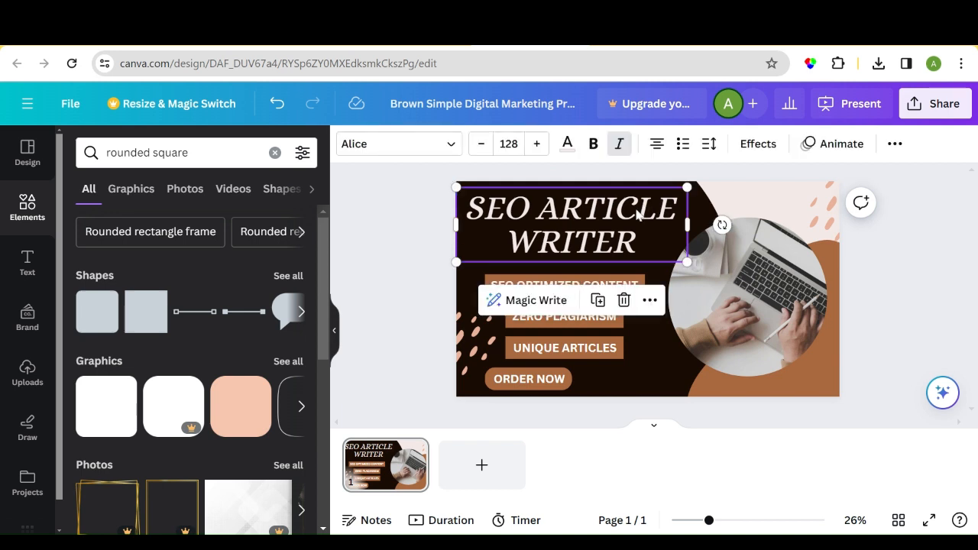
drag(638, 215, 639, 215)
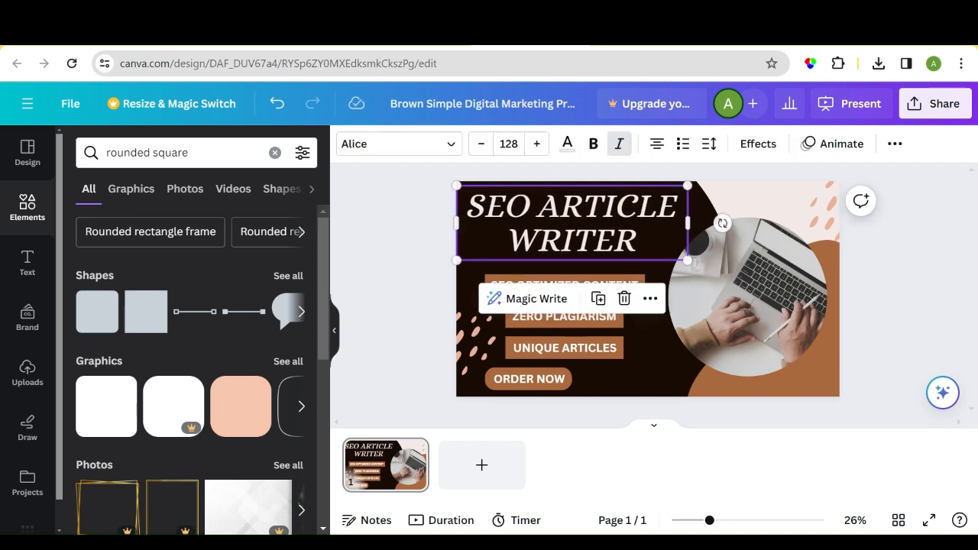
- Nudge the brown bar behind "SEO OPTIMIZED CONTENT" upward, closer to the title
click(625, 283)
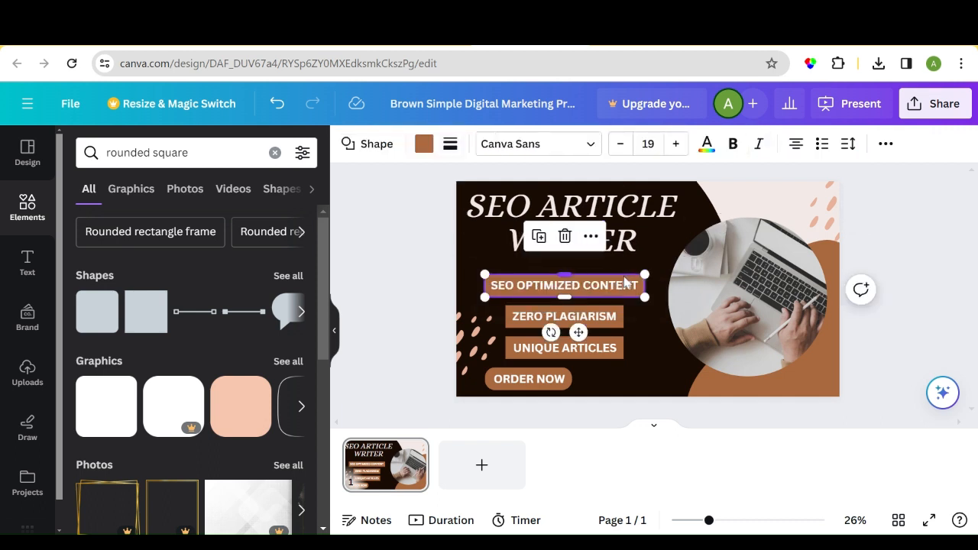
key(Up)
key(Up)
key(Up)
key(Up)
key(Up)
key(Up)
key(Up)
key(Up)
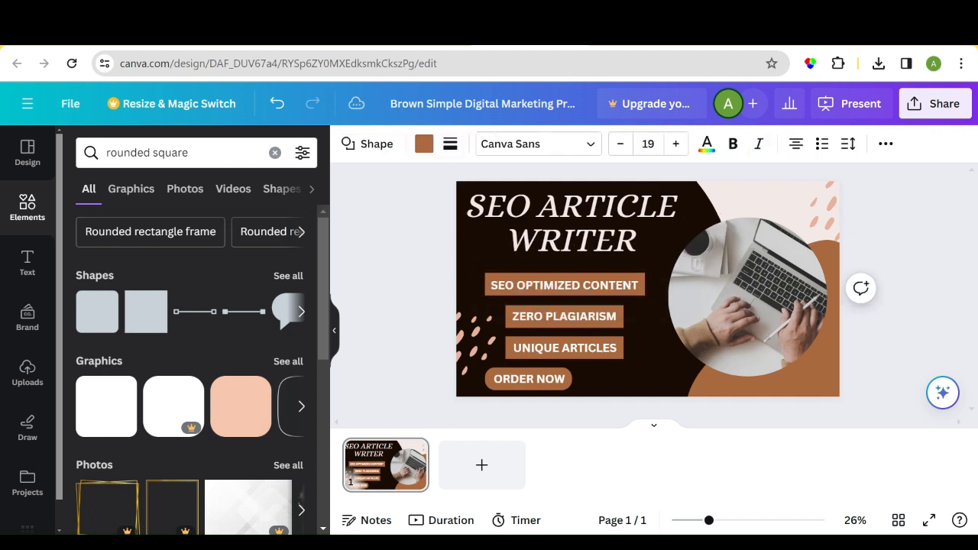
key(Up)
key(Up)
key(Up)
key(Up)
key(Up)
key(Up)
key(Up)
key(Up)
key(Up)
key(Up)
key(Up)
key(Up)
key(Up)
key(Up)
key(Up)
key(Up)
key(Up)
key(Up)
key(Up)
key(Up)
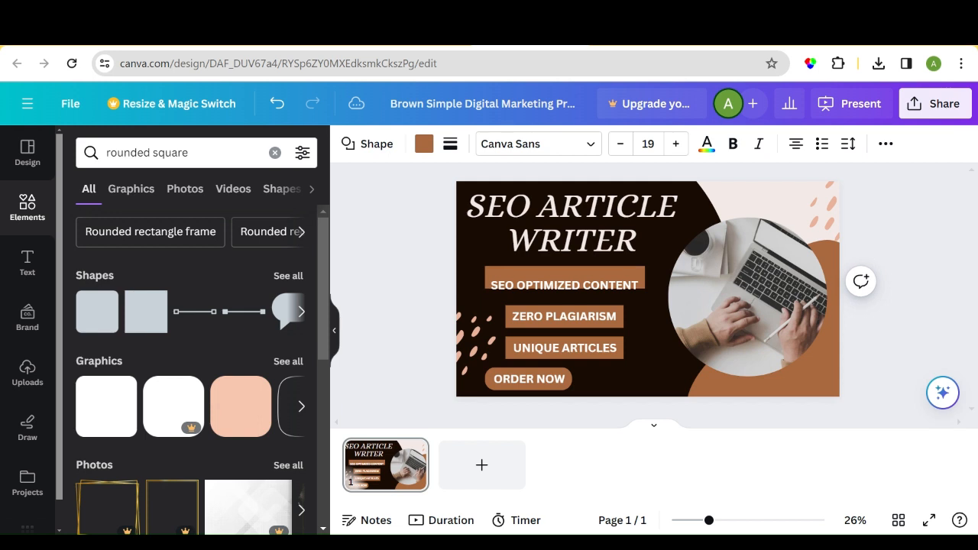
- Nudge the "SEO OPTIMIZED CONTENT" text upward until it is vertically centred on its raised bar
click(623, 285)
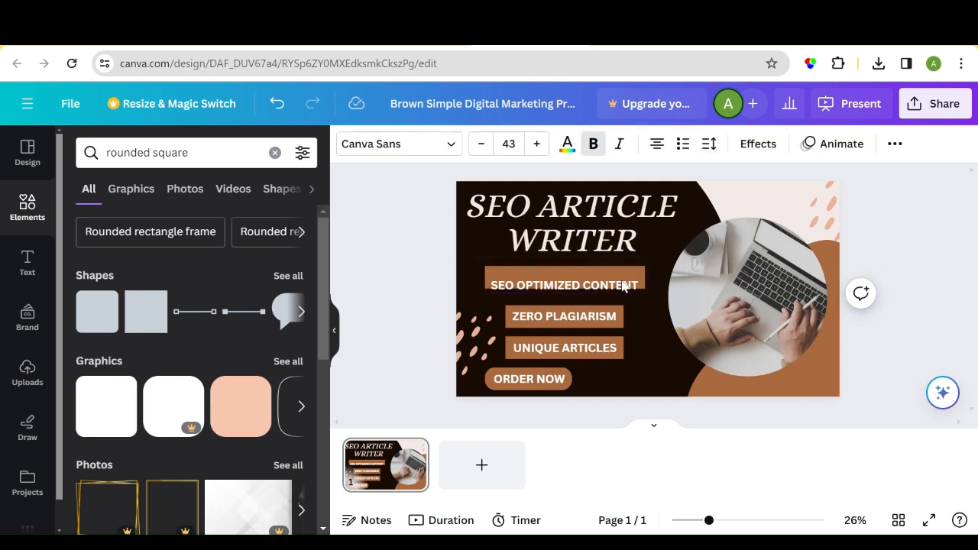
key(Up)
key(Up)
key(Up)
key(Up)
key(Up)
key(Up)
key(Up)
key(Up)
key(Up)
key(Up)
key(Up)
key(Up)
key(Up)
key(Up)
key(Up)
key(Up)
key(Up)
key(Up)
key(Up)
key(Up)
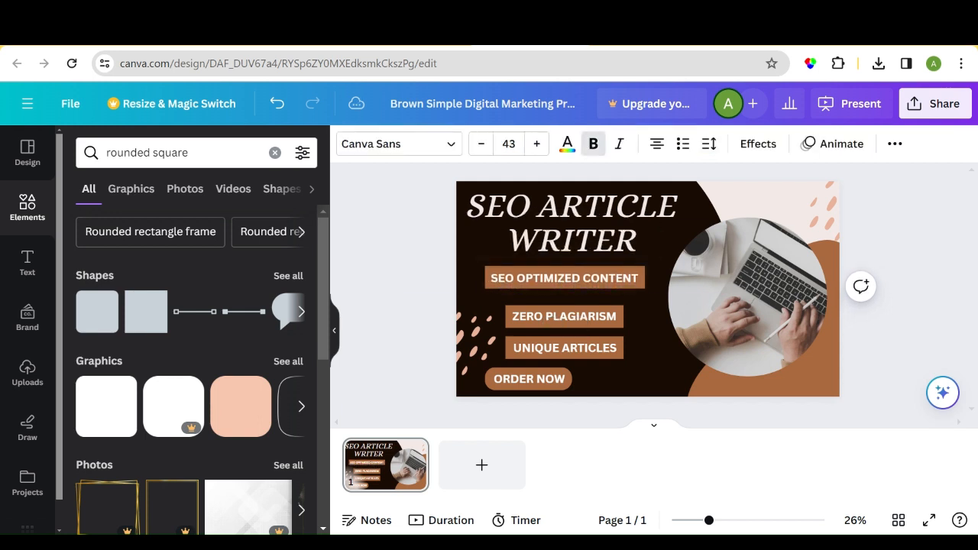
key(Up)
key(Up)
key(Up)
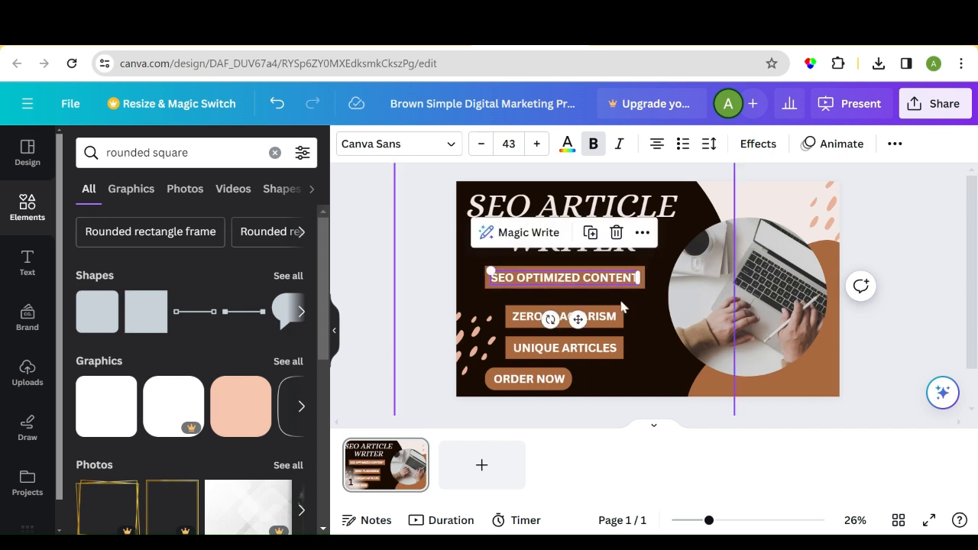
- Nudge the brown bar behind "ZERO PLAGIARISM" upward, closer to the first highlight row
click(621, 320)
key(Up)
key(Up)
key(Up)
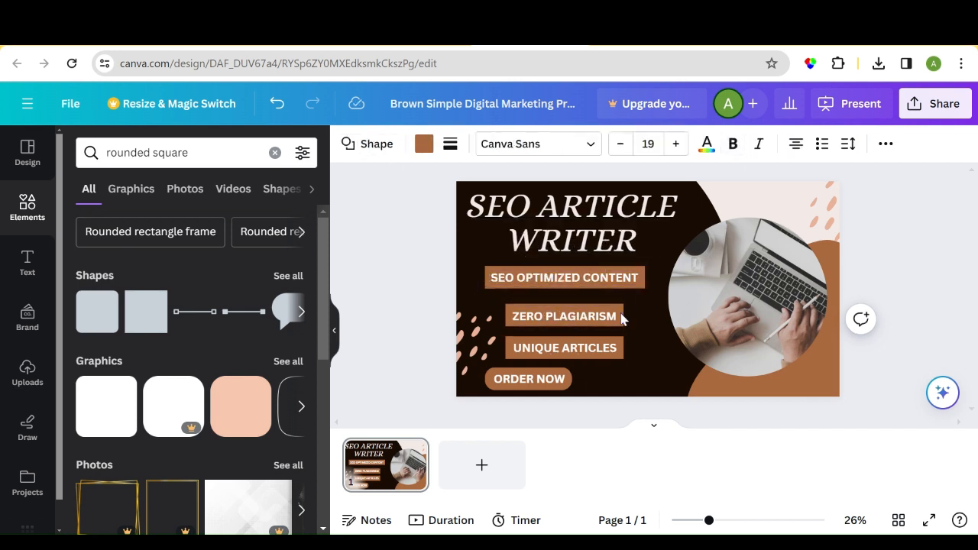
key(Up)
key(Up)
key(Up)
key(Up)
key(Up)
key(Up)
key(Up)
key(Up)
key(Up)
key(Up)
key(Up)
key(Up)
key(Up)
key(Up)
key(Up)
key(Up)
key(Up)
key(Up)
key(Up)
key(Up)
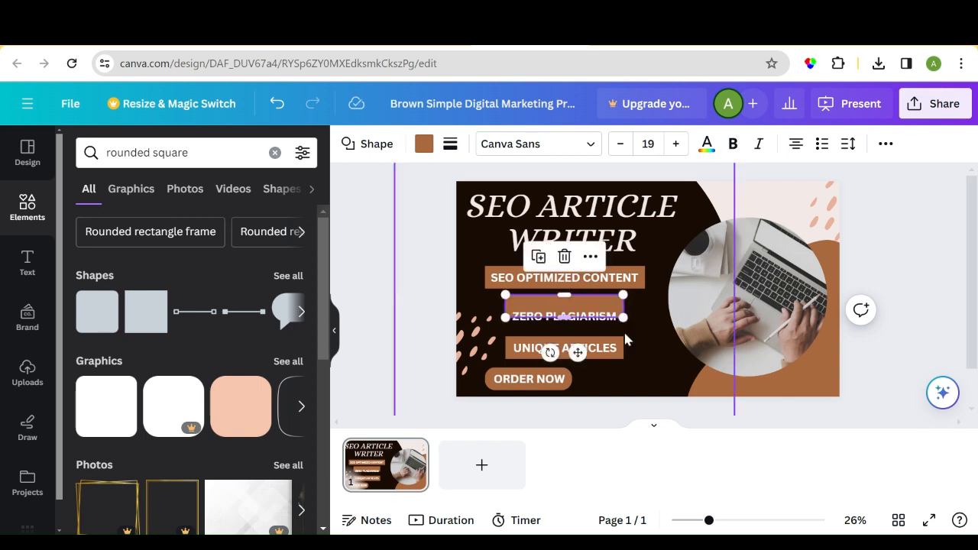
- Nudge the "ZERO PLAGIARISM" text upward until it is vertically centred on its raised bar
click(665, 334)
click(602, 321)
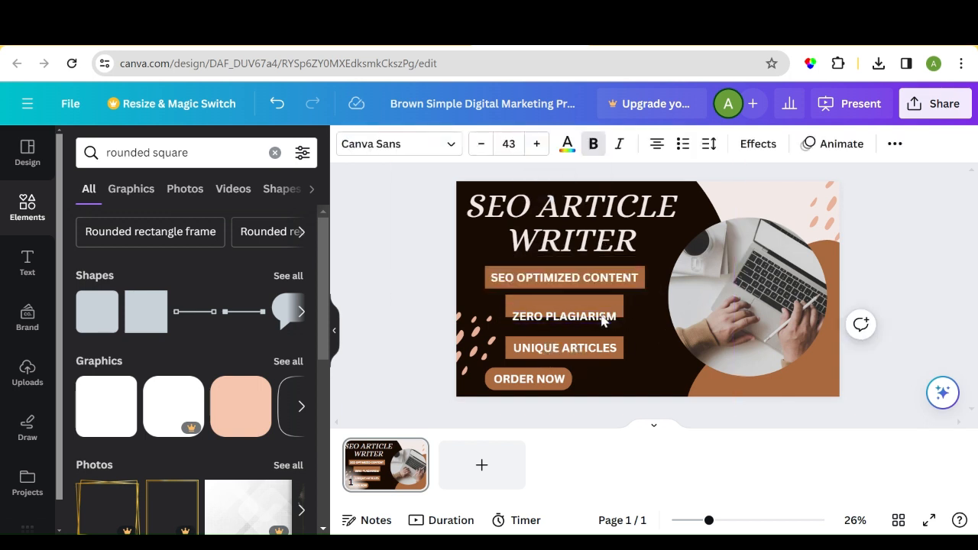
key(Up)
key(Up)
key(Up)
key(Up)
key(Up)
key(Up)
key(Up)
key(Up)
key(Up)
key(Up)
key(Up)
key(Up)
key(Up)
key(Up)
key(Up)
key(Up)
key(Up)
key(Up)
key(Up)
key(Up)
key(Up)
key(Up)
key(Up)
key(Up)
key(Up)
key(Up)
key(Up)
key(Up)
key(Up)
key(Up)
key(Up)
key(Up)
key(Up)
key(Up)
key(Up)
key(Up)
key(Up)
key(Up)
key(Up)
key(Up)
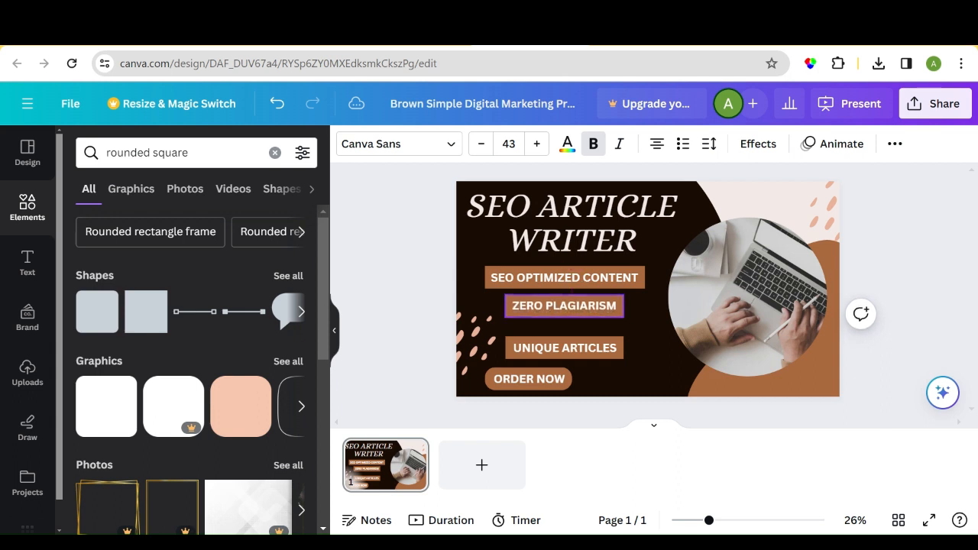
key(Return)
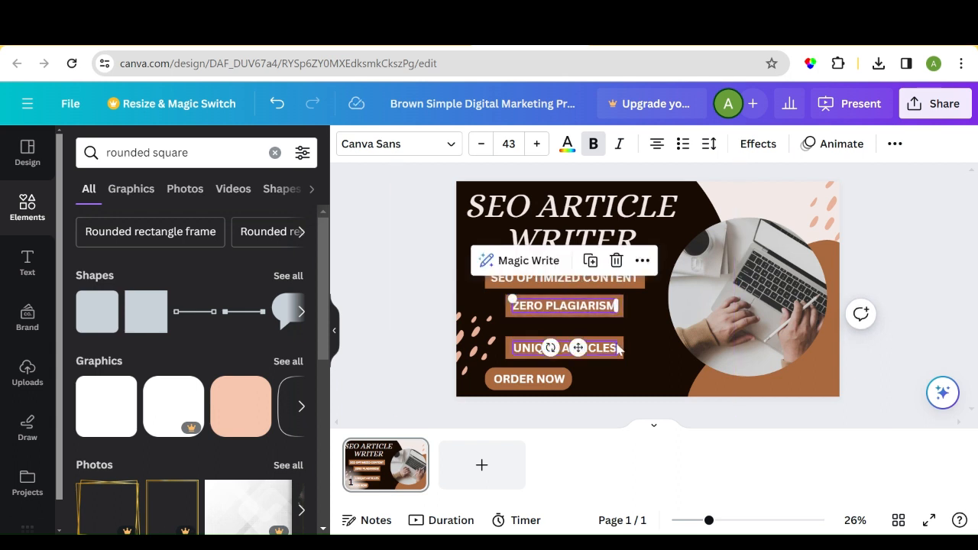
- Nudge the brown bar behind "UNIQUE ARTICLES" upward, closer to the "ZERO PLAGIARISM" row
click(615, 345)
click(641, 352)
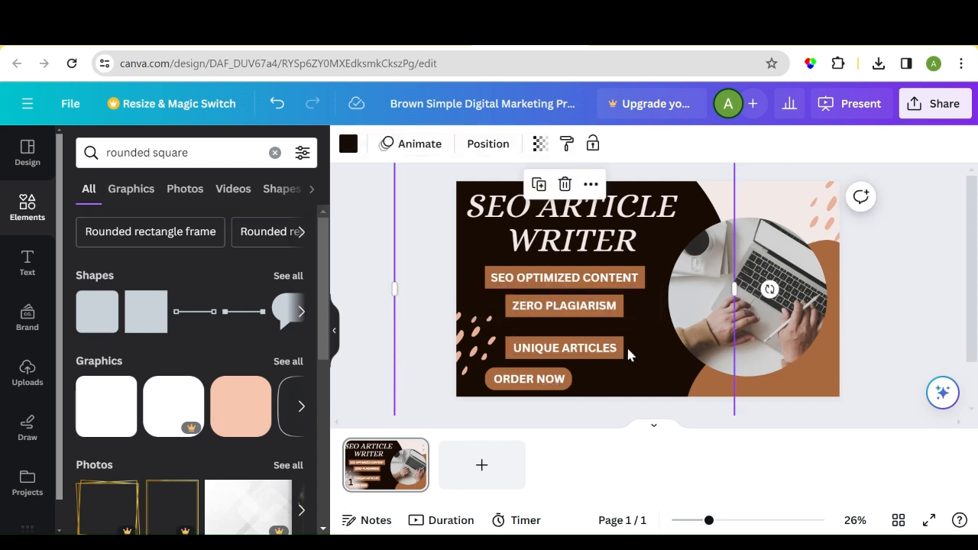
click(620, 349)
key(Up)
key(Up)
key(Up)
key(Up)
key(Up)
key(Up)
key(Up)
key(Up)
key(Up)
key(Up)
key(Up)
key(Up)
key(Up)
key(Up)
key(Up)
key(Up)
key(Up)
key(Up)
key(Up)
key(Up)
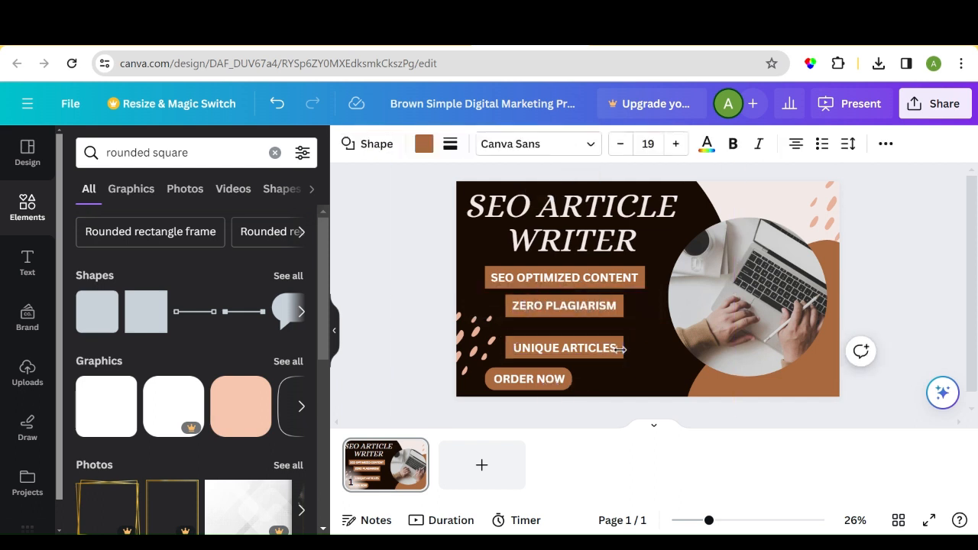
key(Up)
key(Up)
key(Up)
key(Up)
key(Up)
key(Up)
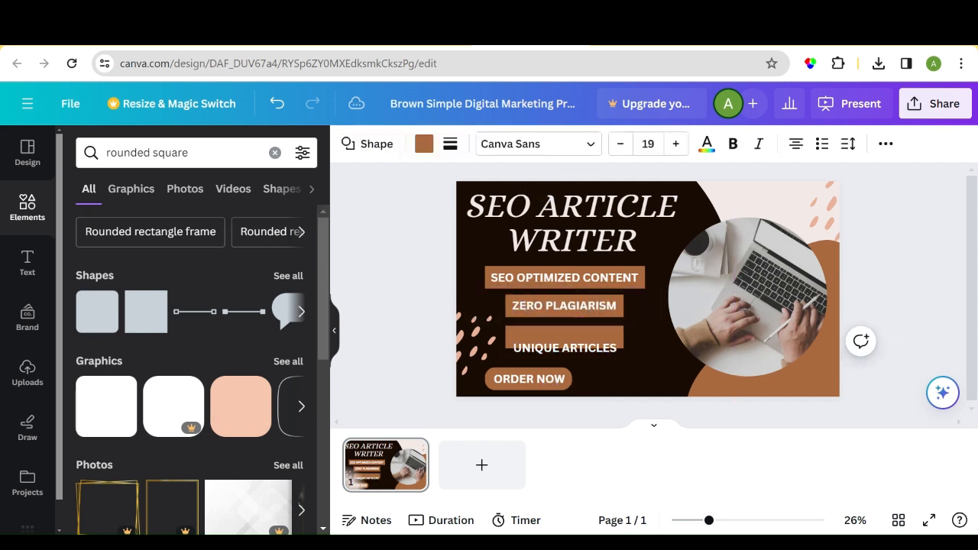
- Nudge the "UNIQUE ARTICLES" text upward until it is vertically centred on its raised bar, leaving nothing selected
click(628, 371)
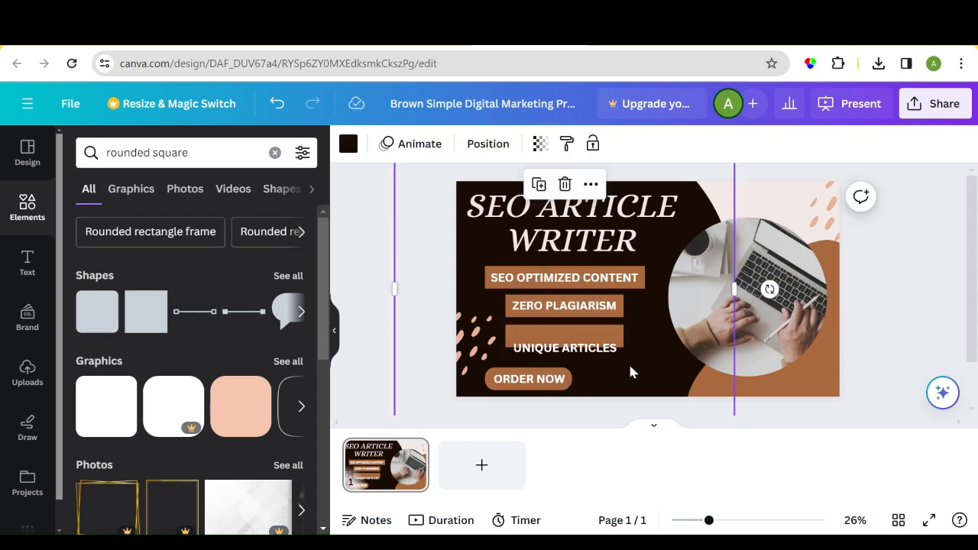
click(611, 354)
key(Up)
key(Up)
key(Up)
key(Up)
key(Up)
key(Up)
key(Up)
key(Up)
key(Up)
key(Up)
key(Up)
key(Up)
key(Up)
key(Up)
key(Up)
key(Up)
key(Up)
key(Up)
key(Up)
key(Up)
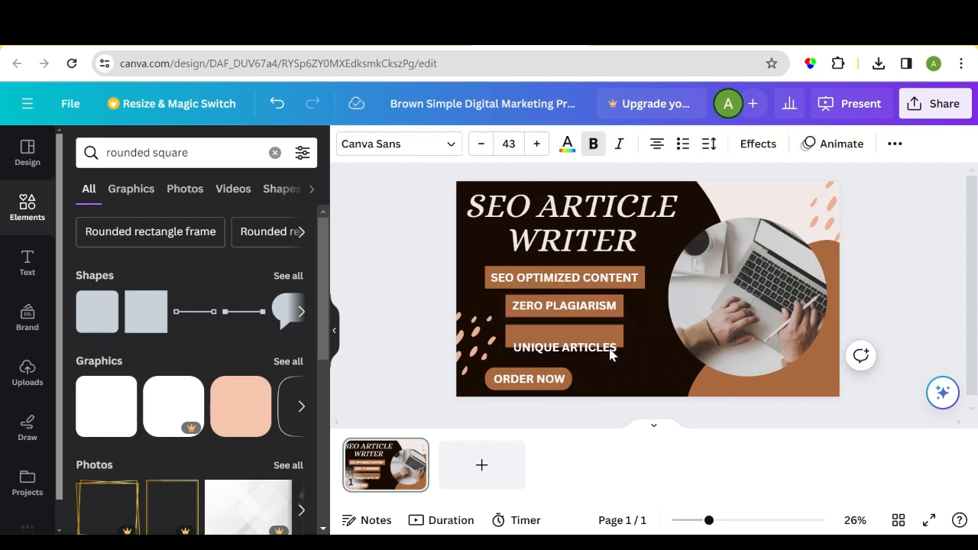
key(Up)
key(Up)
key(Up)
key(Up)
key(Up)
key(Up)
key(Up)
key(Up)
key(Up)
key(Up)
key(Up)
key(Up)
key(Up)
key(Up)
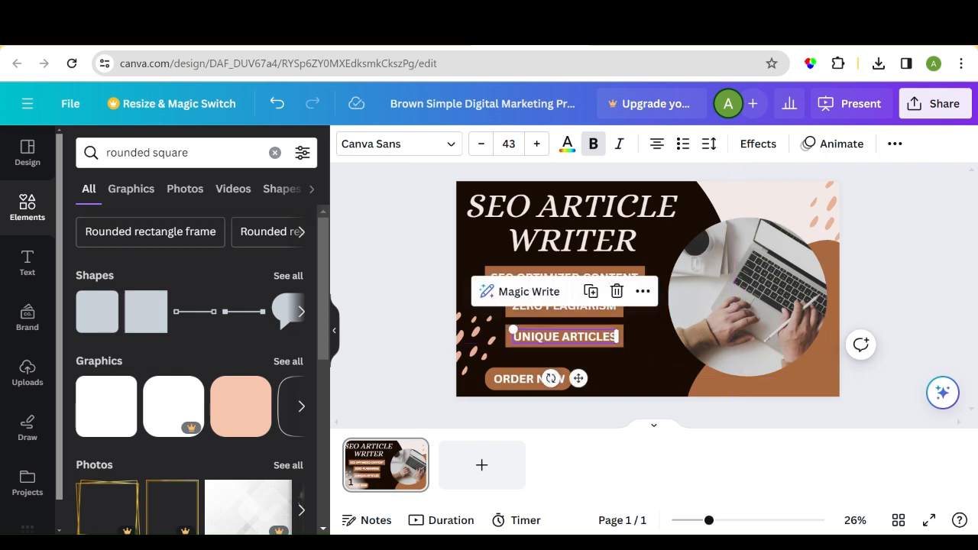
click(853, 273)
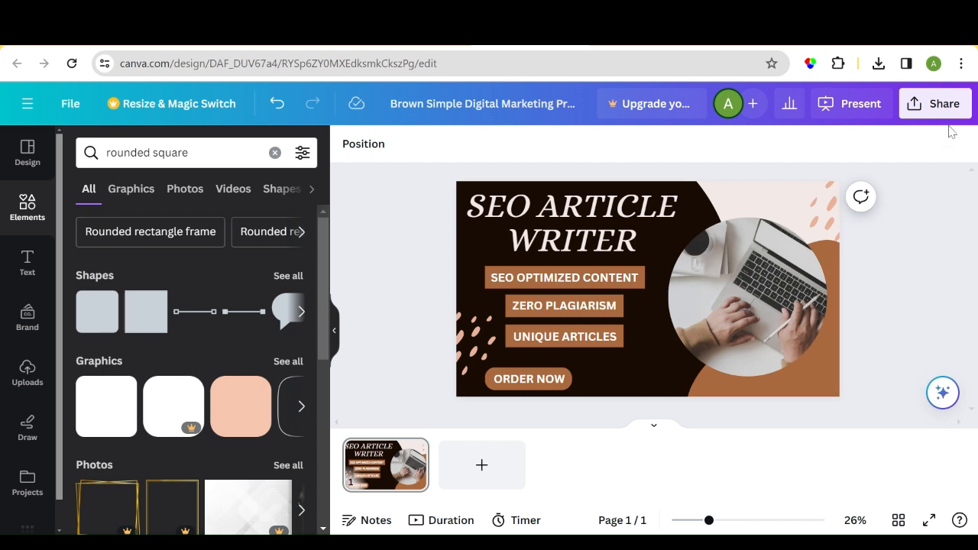
- Download the finished design as a JPG file at size 1 and quality 80
click(935, 104)
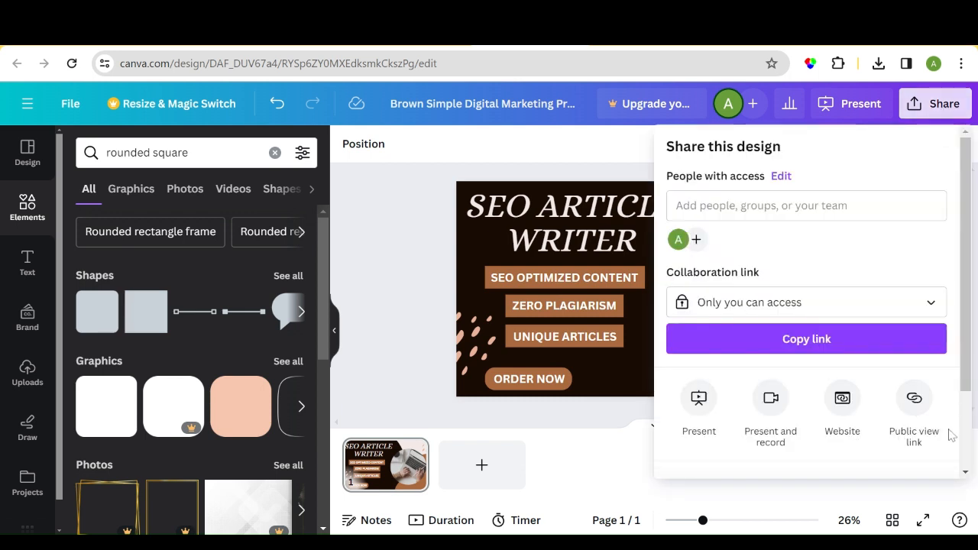
scroll(963, 437, down, 2)
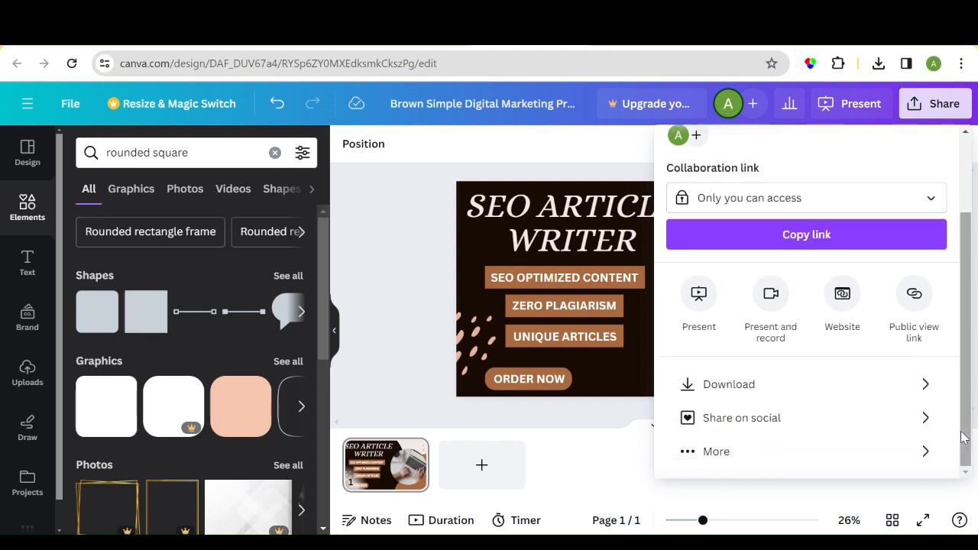
click(895, 391)
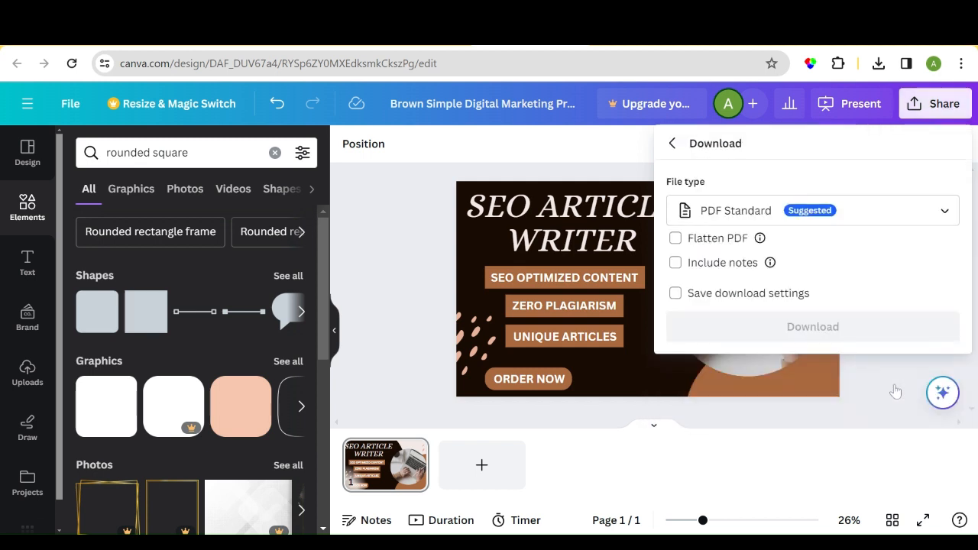
click(895, 219)
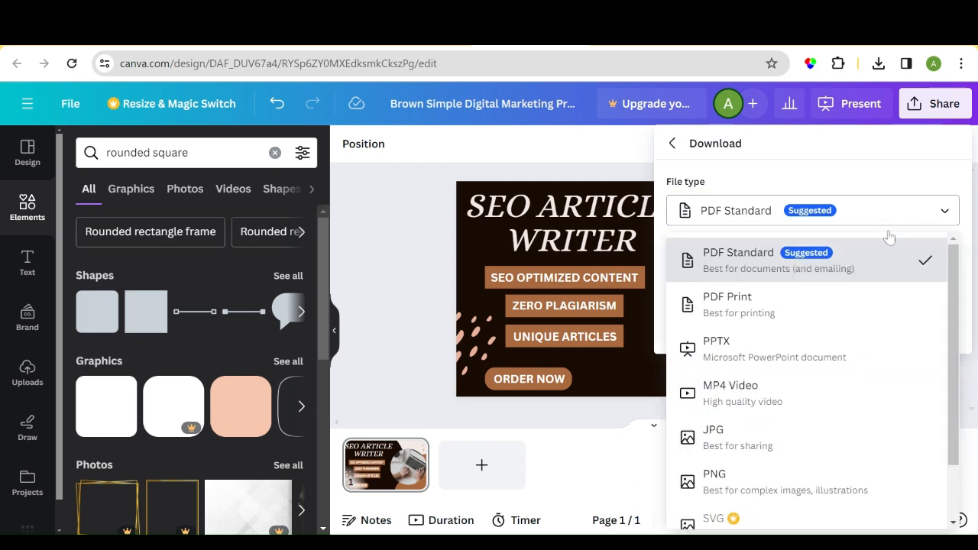
click(776, 441)
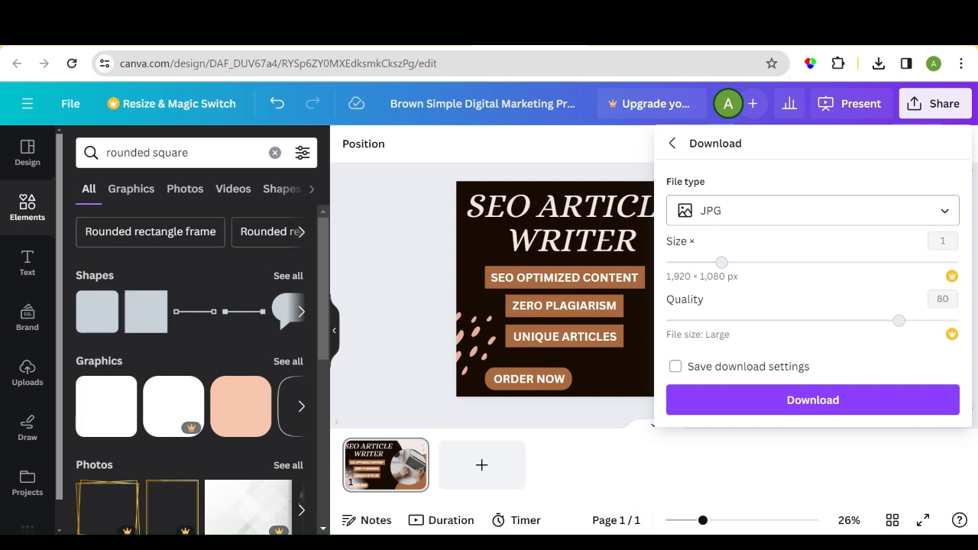
click(778, 409)
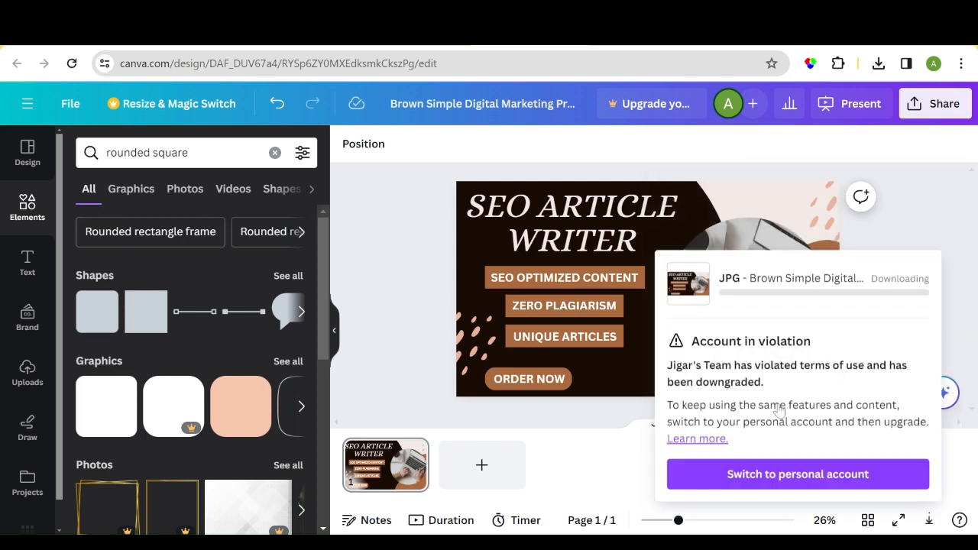